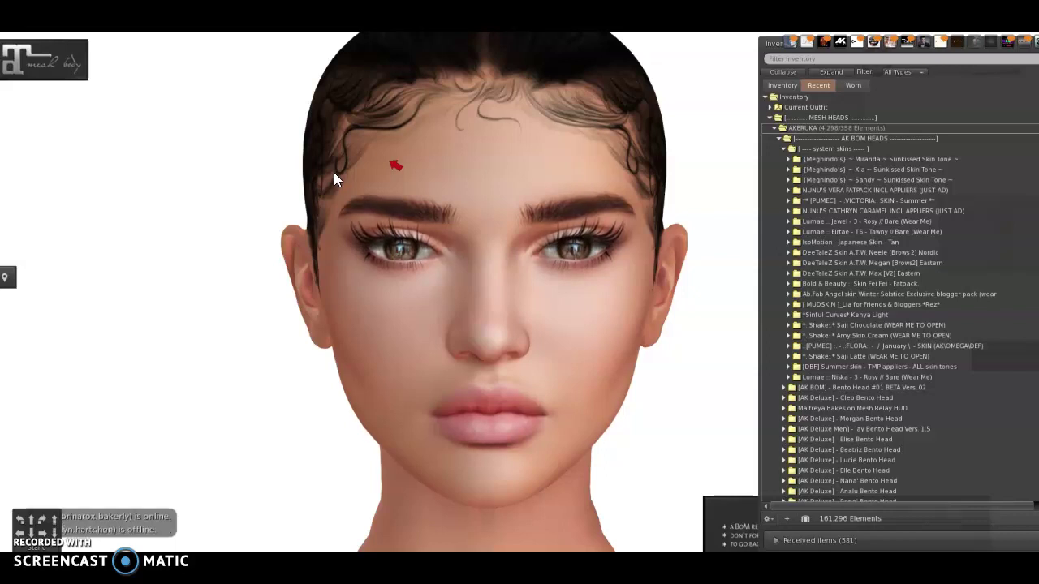
Wear the "Lumae :: Niska : 3 - Rosy :: Bare {DarkBrow}" skin from the Niska folder in the system skins
{"action": "left_click", "coordinate": [395, 302]}
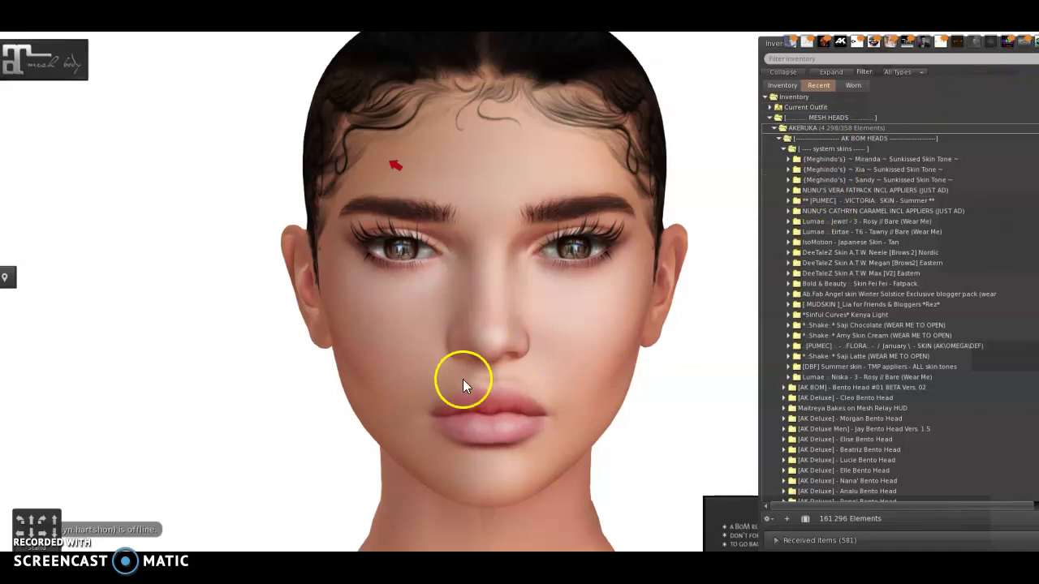
{"action": "left_click", "coordinate": [483, 367], "text": "alt"}
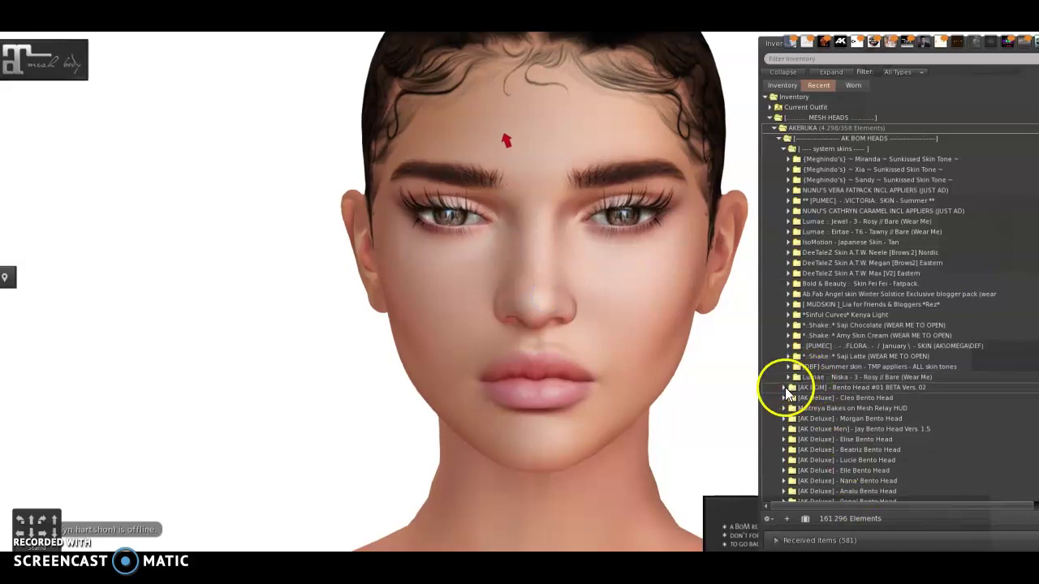
{"action": "left_click_drag", "start_coordinate": [633, 305], "coordinate": [546, 296]}
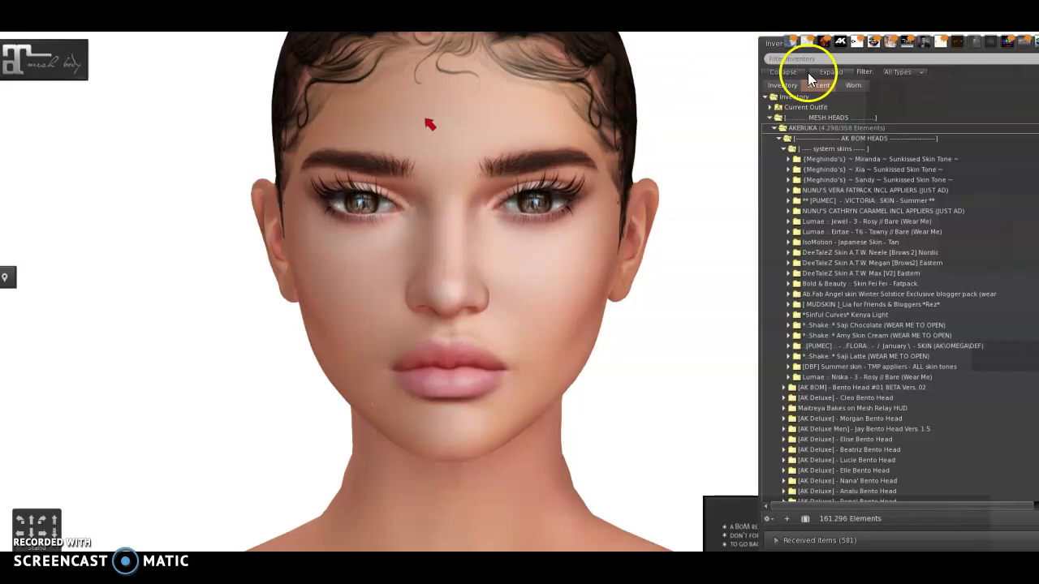
{"action": "left_click", "coordinate": [789, 377]}
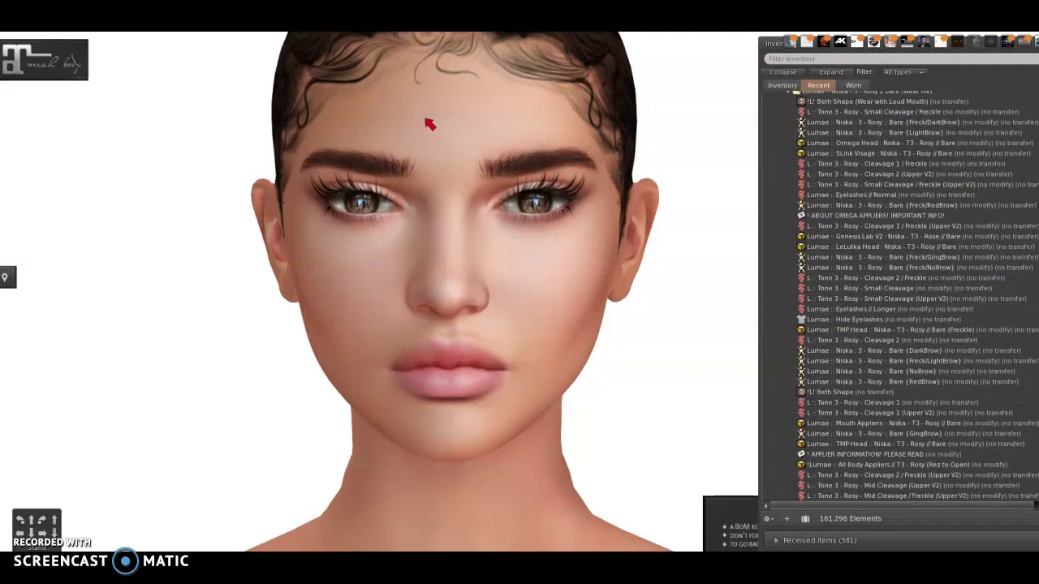
{"action": "right_click", "coordinate": [953, 349]}
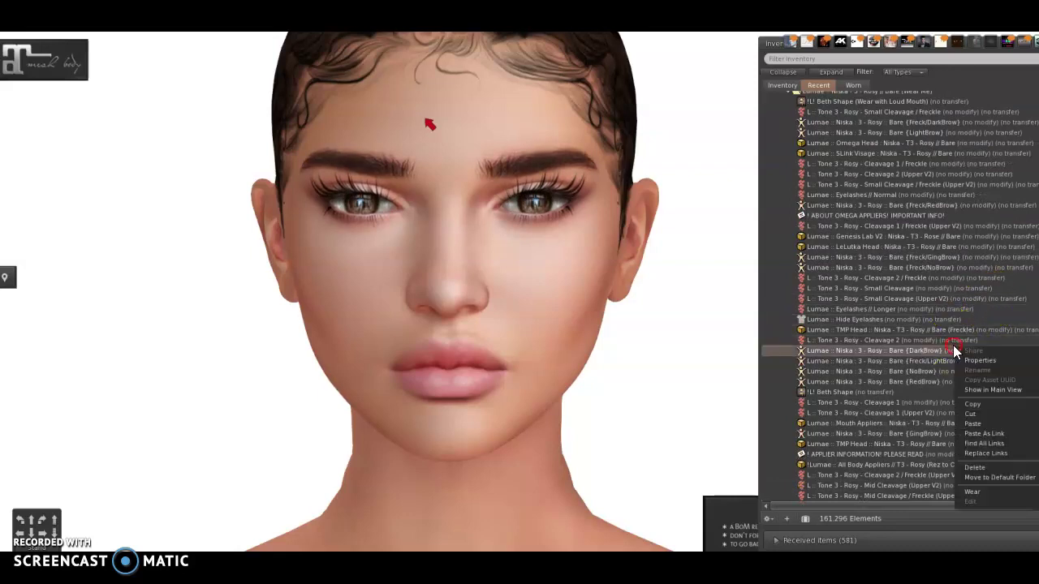
{"action": "left_click", "coordinate": [974, 491]}
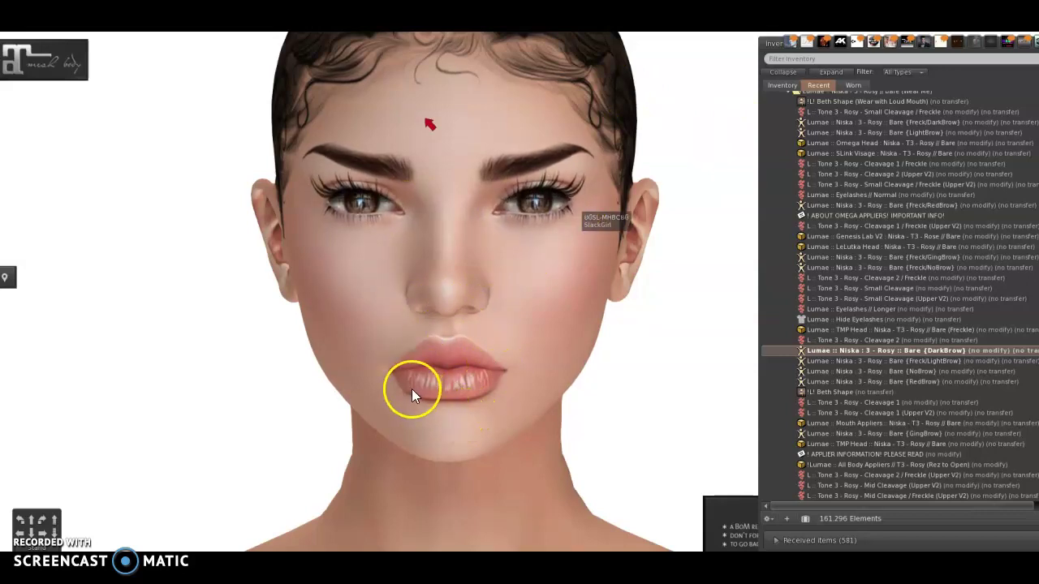
Take off the worn "6. Safari Hairbase // Black" layer, leaving the avatar's head bald
{"action": "left_click_drag", "start_coordinate": [511, 361], "coordinate": [547, 296]}
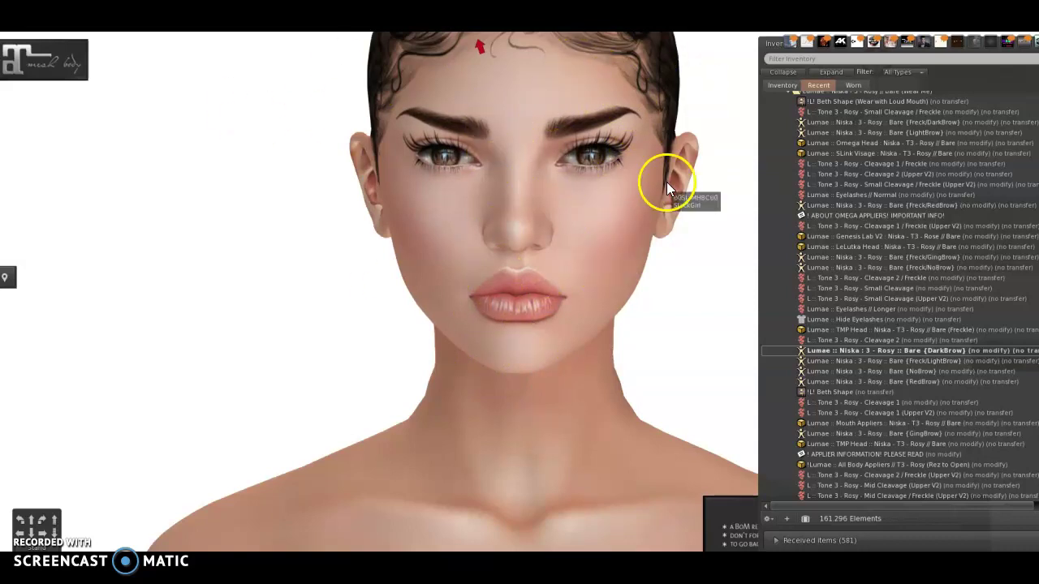
{"action": "left_click", "coordinate": [853, 85]}
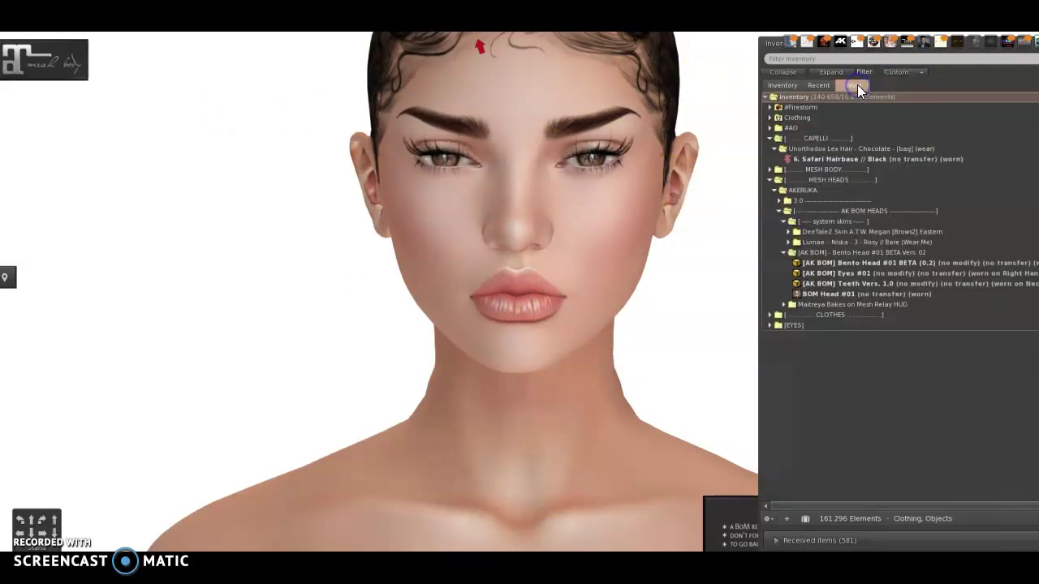
{"action": "left_click", "coordinate": [849, 158]}
{"action": "right_click", "coordinate": [851, 158]}
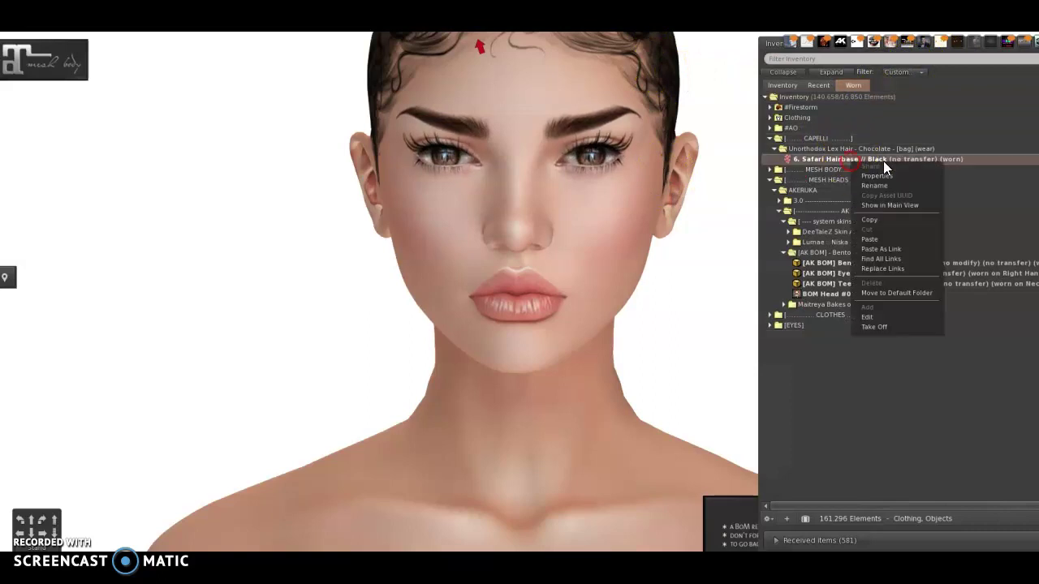
{"action": "left_click", "coordinate": [880, 327]}
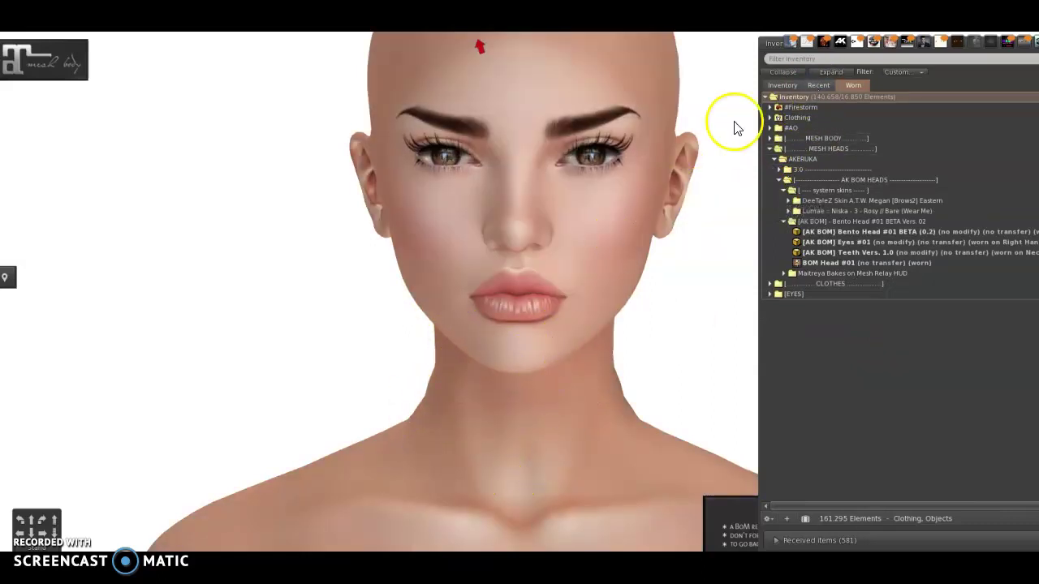
Search the recent inventory for "hairbase", and try on the "{Meghindo's} ~ Black Hairbase" layer before taking it off again
{"action": "left_click", "coordinate": [816, 87]}
{"action": "left_click", "coordinate": [819, 59]}
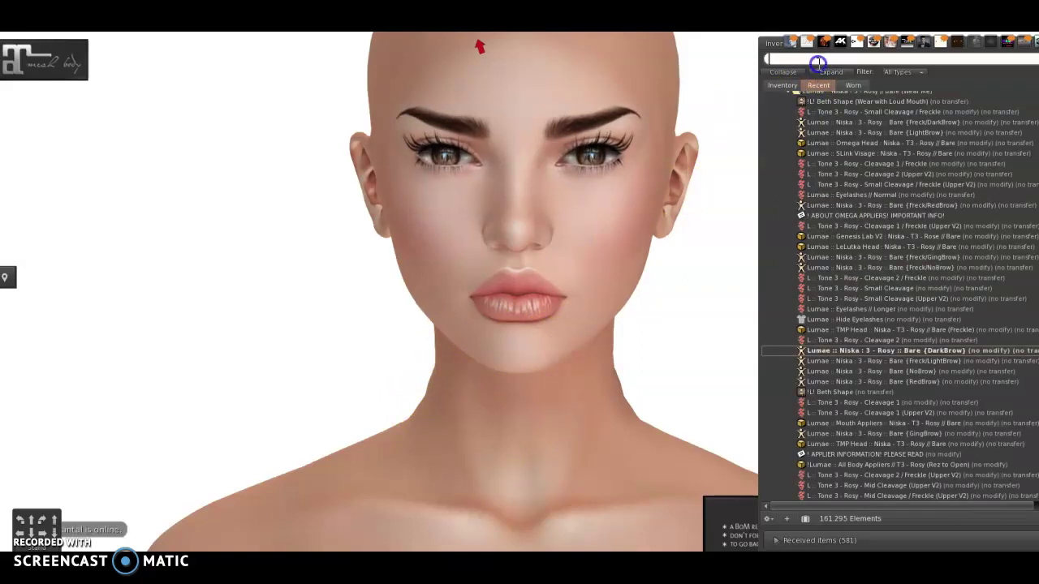
{"action": "type", "text": "hairbase"}
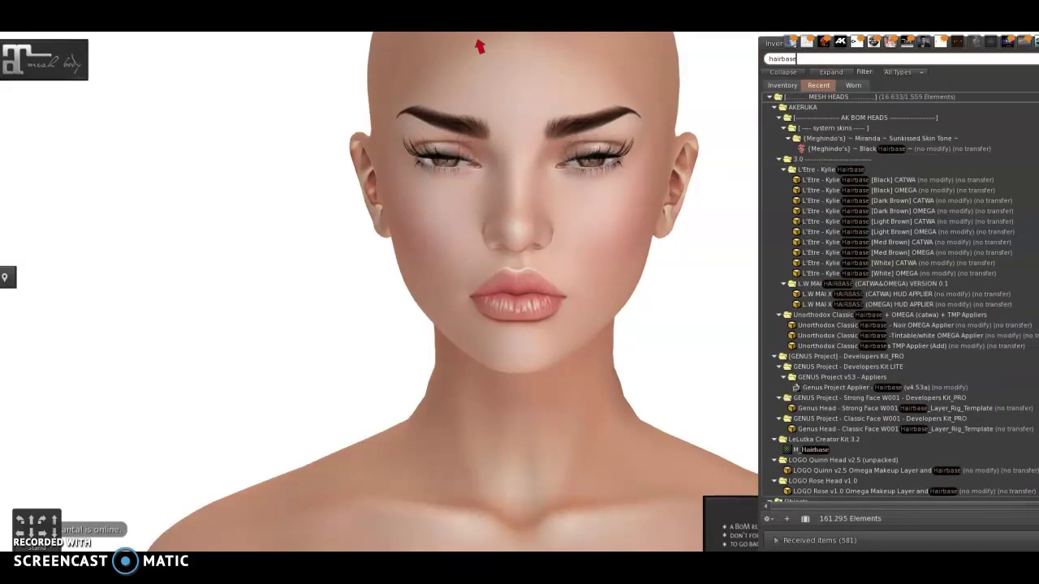
{"action": "right_click", "coordinate": [941, 144]}
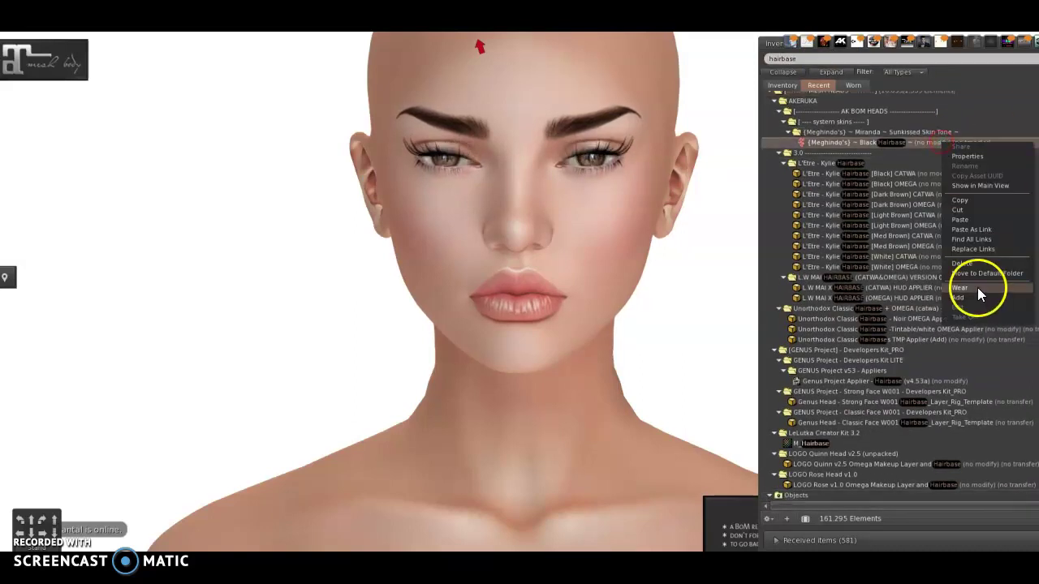
{"action": "left_click", "coordinate": [975, 294]}
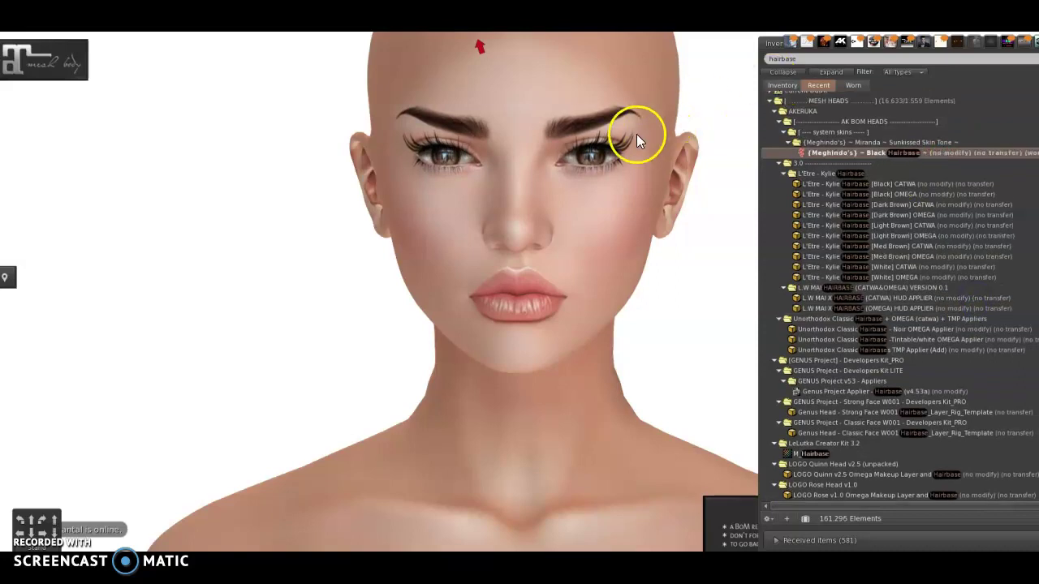
{"action": "left_click", "coordinate": [546, 296], "text": "alt"}
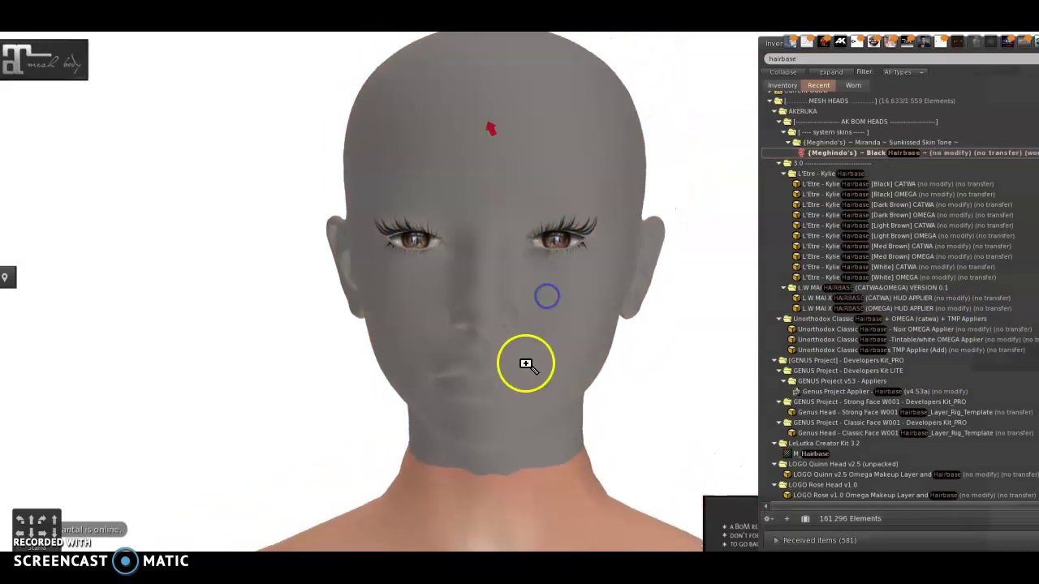
{"action": "left_click", "coordinate": [527, 357], "text": "alt"}
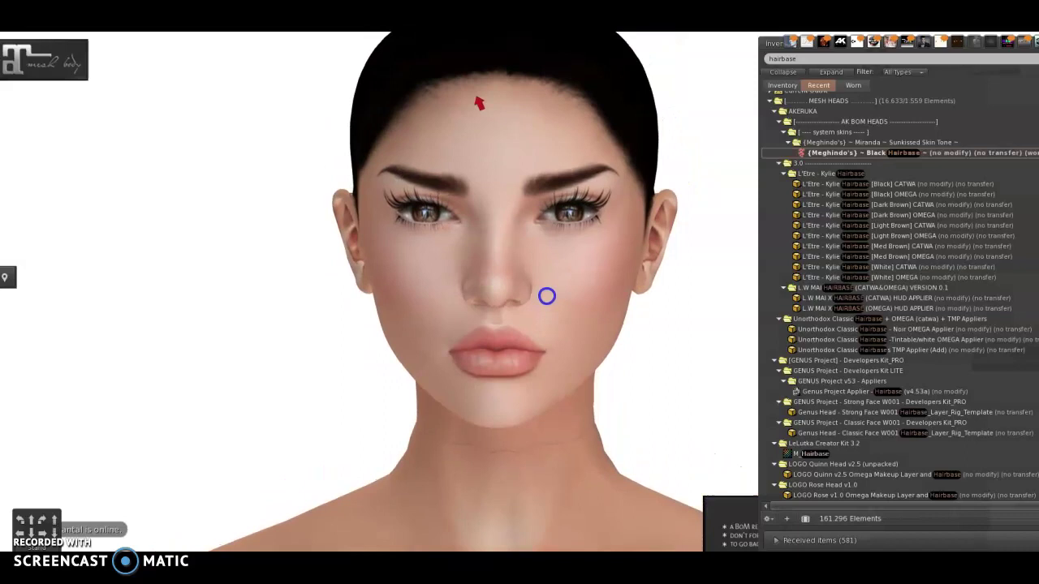
{"action": "right_click", "coordinate": [872, 152]}
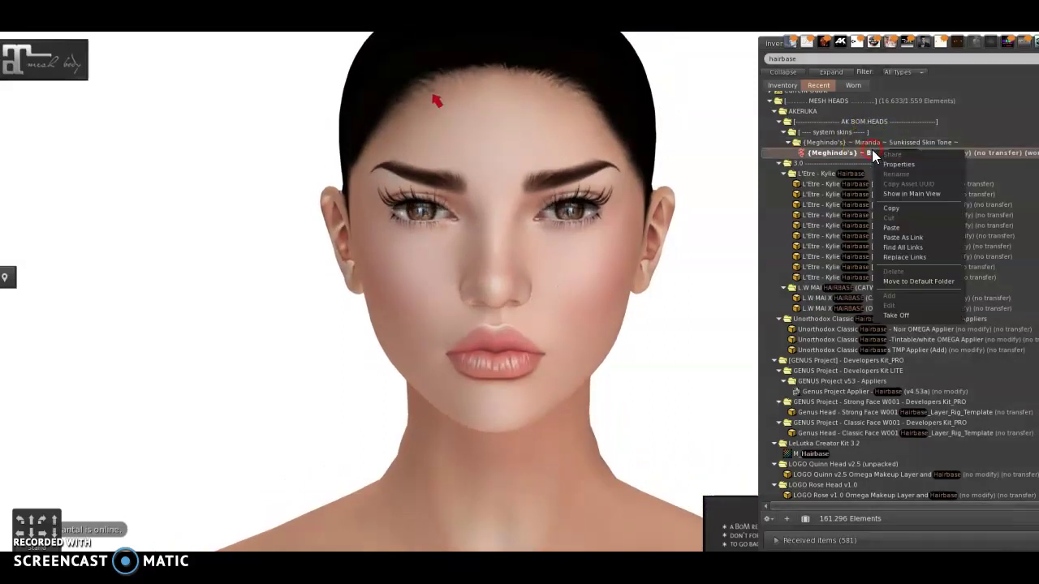
{"action": "left_click", "coordinate": [896, 314]}
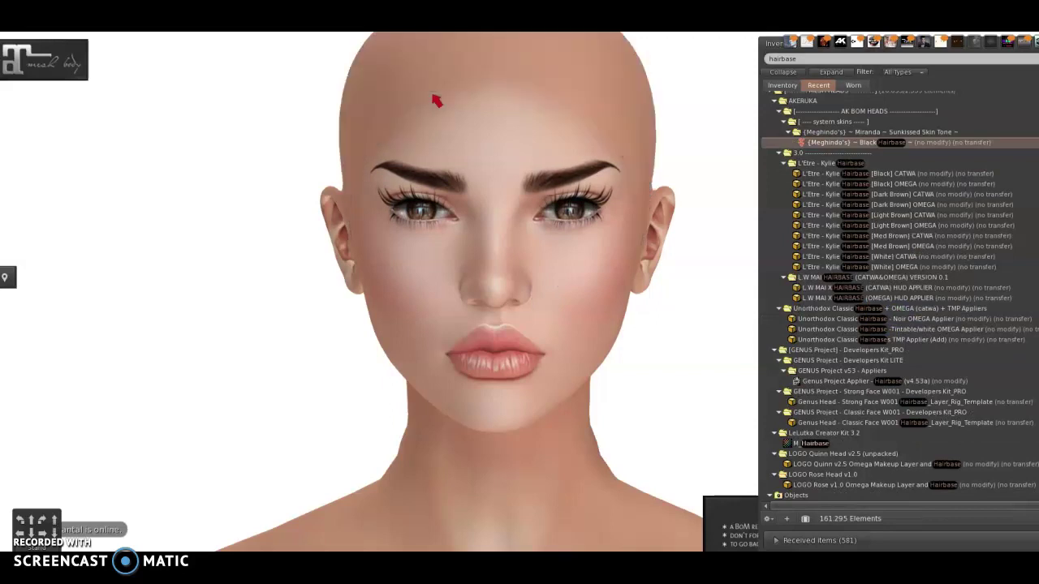
Try on the "[KoKoLoReS] Tintable simple stubble hairbase 02" layer and take it off again
{"action": "scroll", "coordinate": [898, 296], "scroll_direction": "down", "scroll_amount": 10}
{"action": "scroll", "coordinate": [901, 296], "scroll_direction": "down", "scroll_amount": 15}
{"action": "scroll", "coordinate": [901, 296], "scroll_direction": "down", "scroll_amount": 5}
{"action": "right_click", "coordinate": [864, 399]}
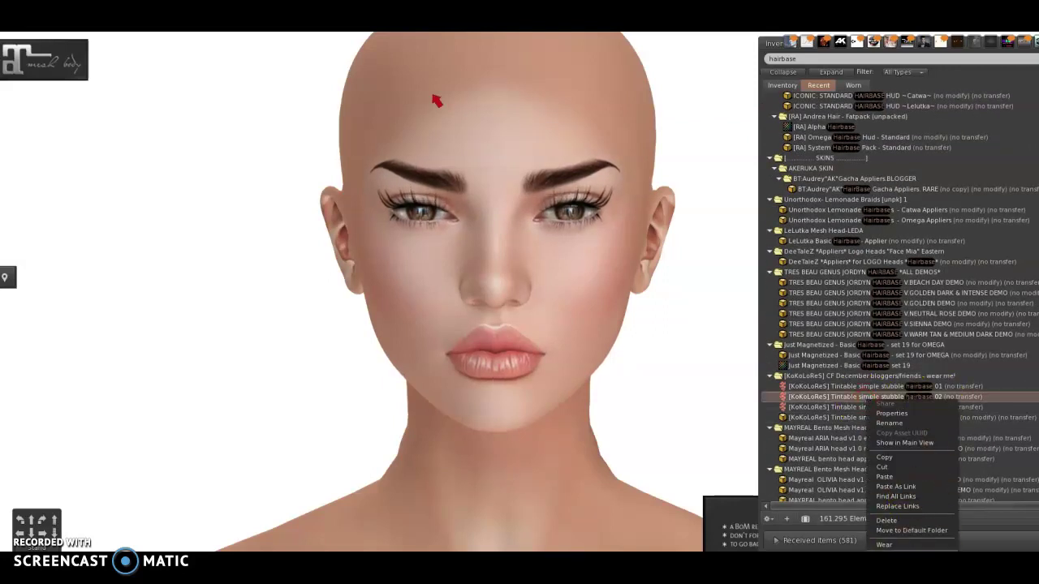
{"action": "left_click", "coordinate": [884, 544]}
{"action": "left_click", "coordinate": [728, 168]}
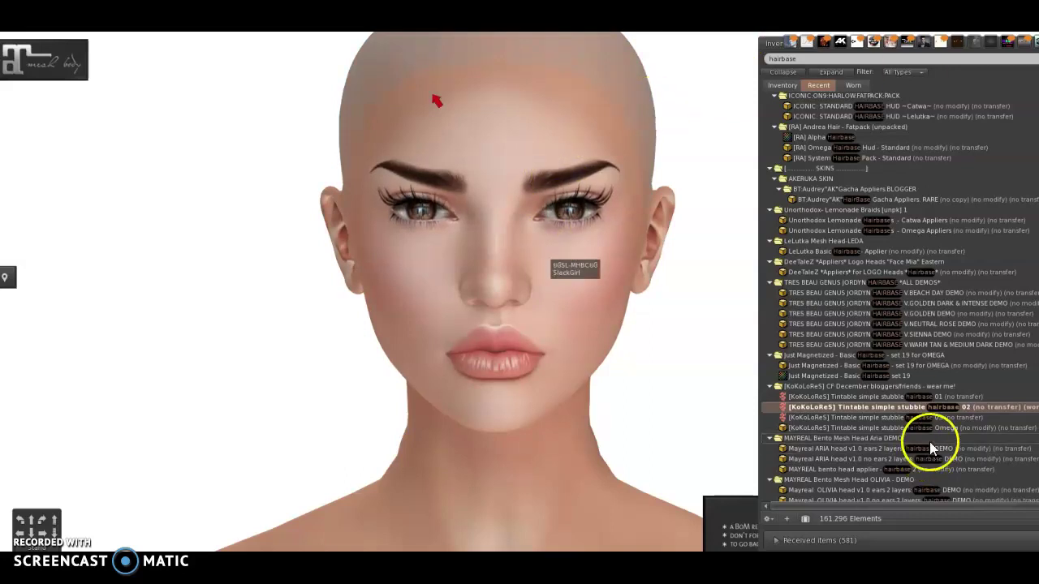
{"action": "right_click", "coordinate": [925, 407]}
{"action": "left_click", "coordinate": [945, 550]}
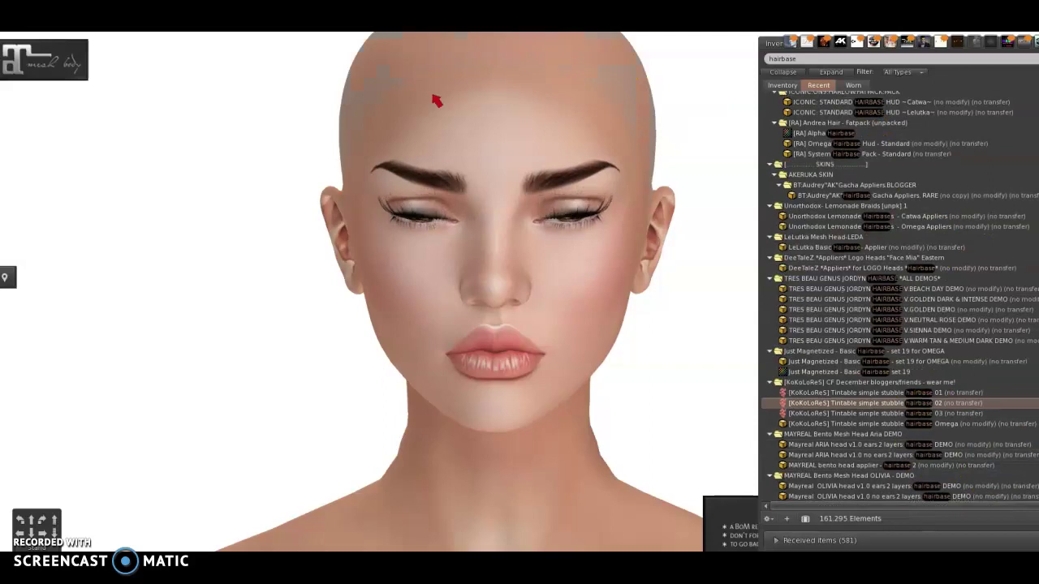
Add the "6. Safari Hairbase // Black" layer from the Unorthodox Lex Hair folder back onto the avatar
{"action": "scroll", "coordinate": [1005, 274], "scroll_direction": "up", "scroll_amount": 1}
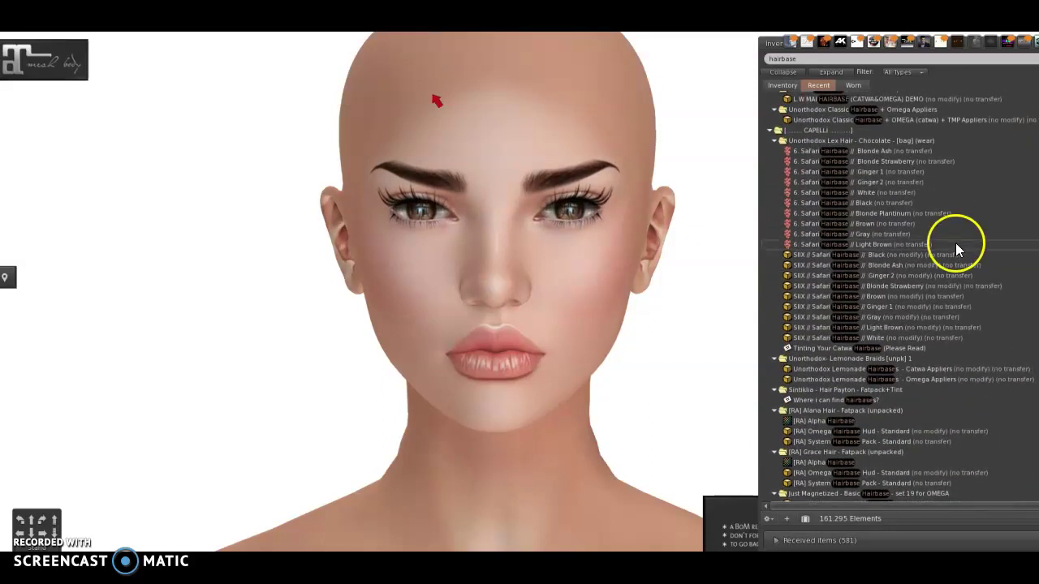
{"action": "right_click", "coordinate": [884, 203]}
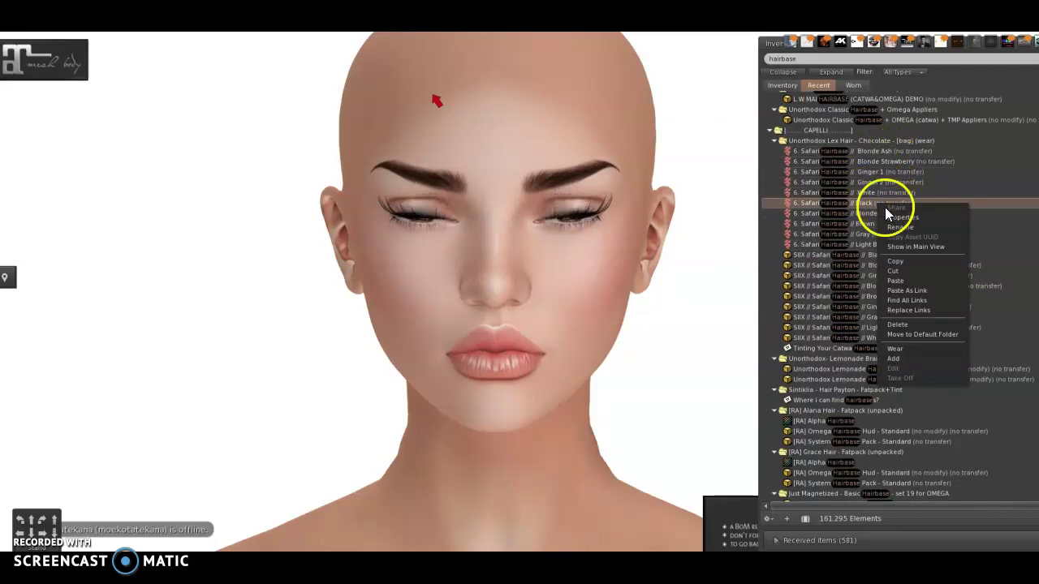
{"action": "left_click", "coordinate": [911, 359]}
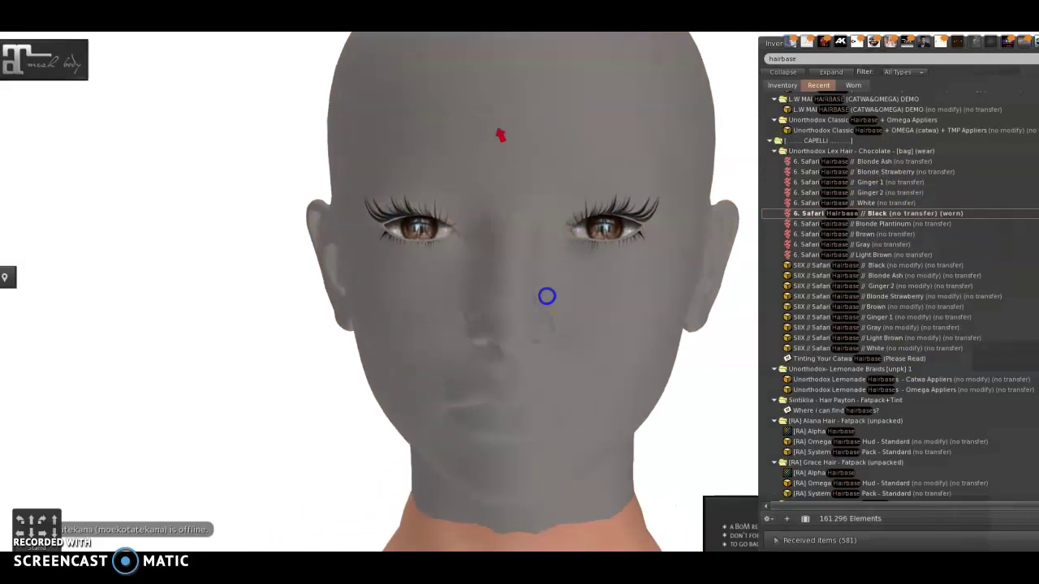
{"action": "scroll", "coordinate": [899, 296], "scroll_direction": "up", "scroll_amount": 10}
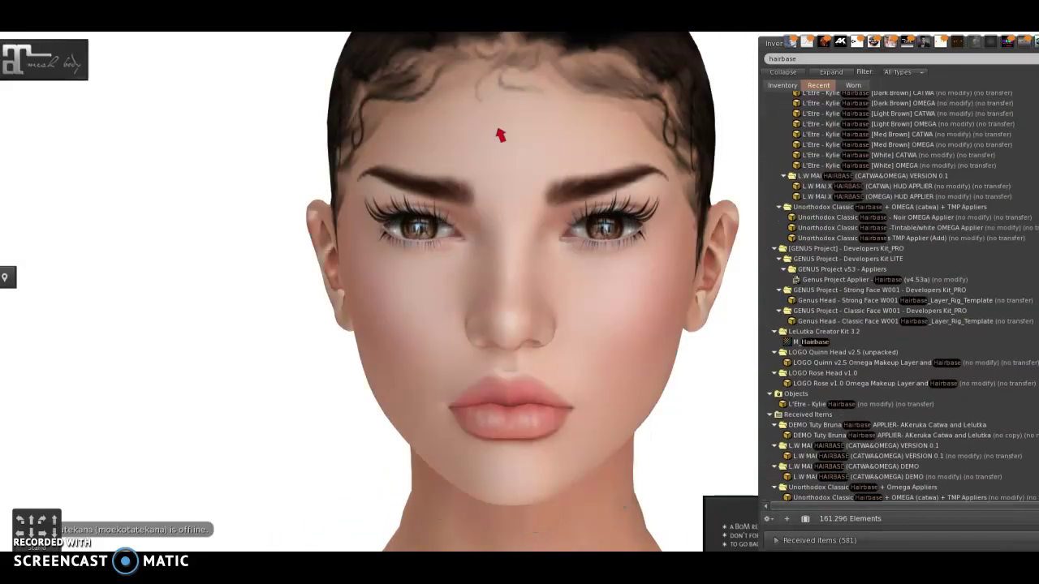
{"action": "left_click", "coordinate": [547, 296], "text": "alt"}
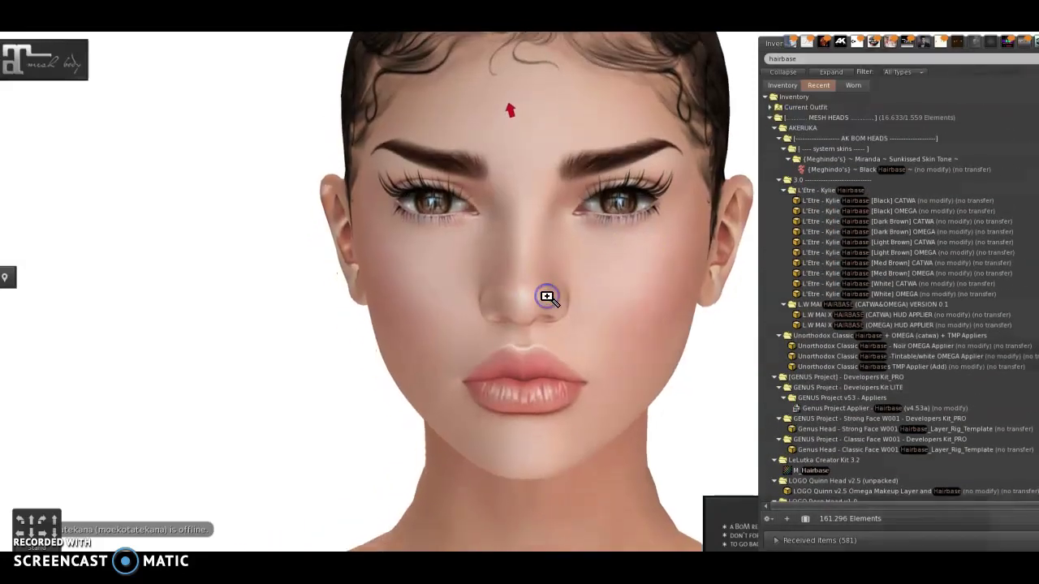
Clear the inventory filter and wear "[DBF] Summer skin - Cappucino" from the Summer skin TMP appliers folder
{"action": "key", "text": "Escape"}
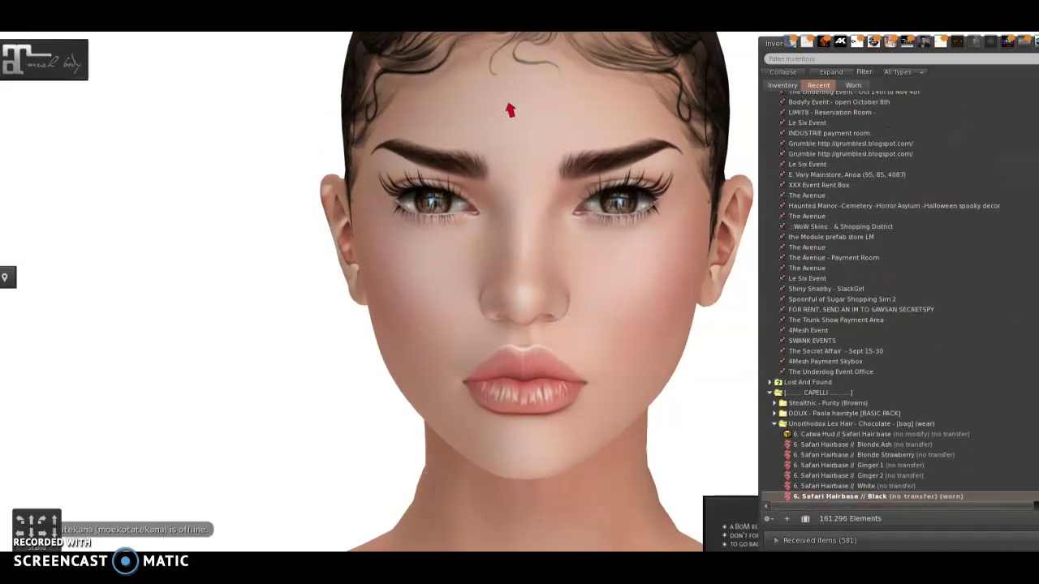
{"action": "scroll", "coordinate": [899, 296], "scroll_direction": "up", "scroll_amount": 15}
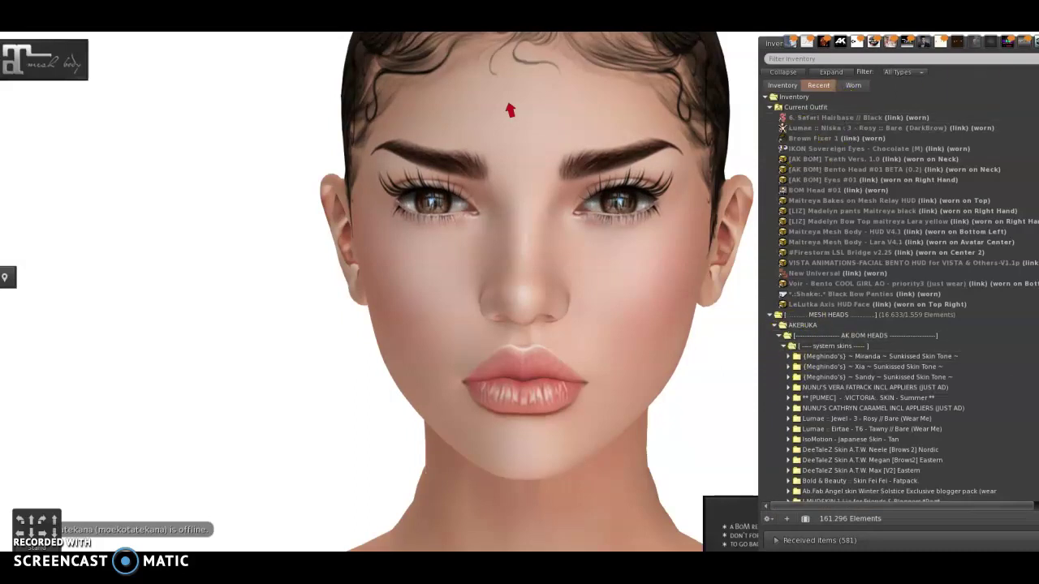
{"action": "scroll", "coordinate": [812, 325], "scroll_direction": "down", "scroll_amount": 8}
{"action": "left_click", "coordinate": [786, 322]}
{"action": "left_click", "coordinate": [783, 322]}
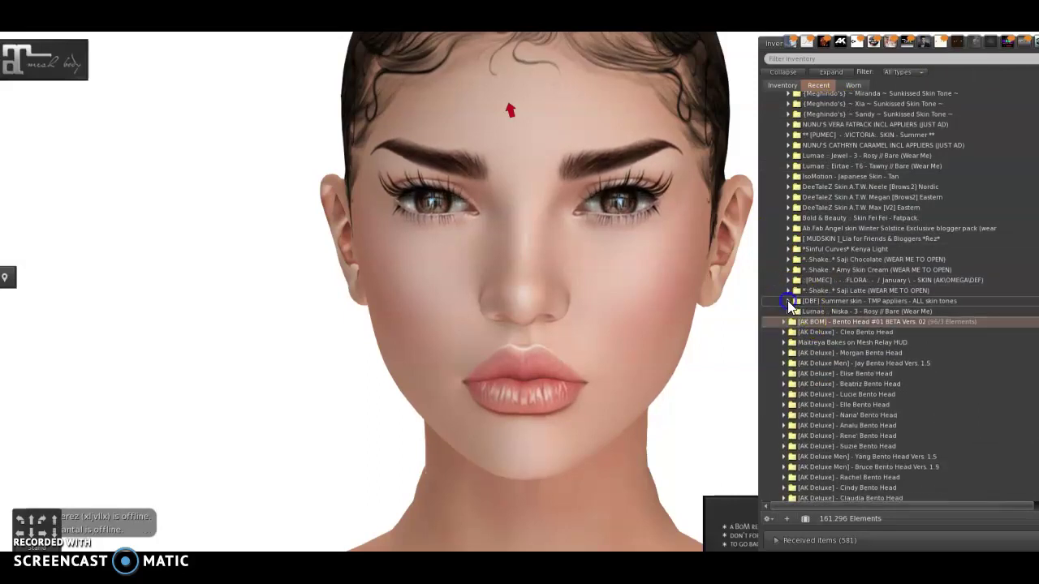
{"action": "left_click", "coordinate": [787, 300]}
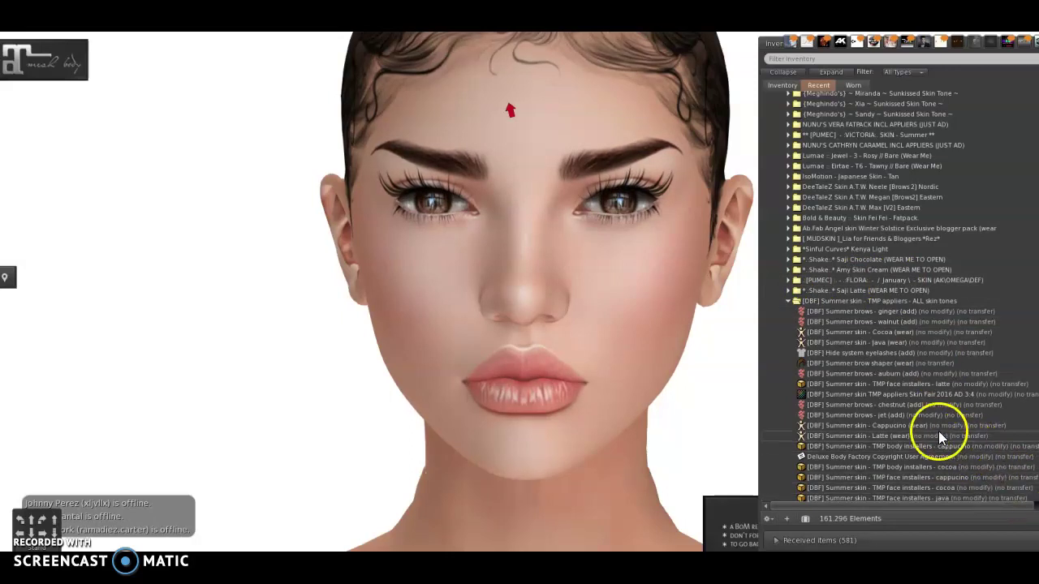
{"action": "left_click", "coordinate": [924, 422]}
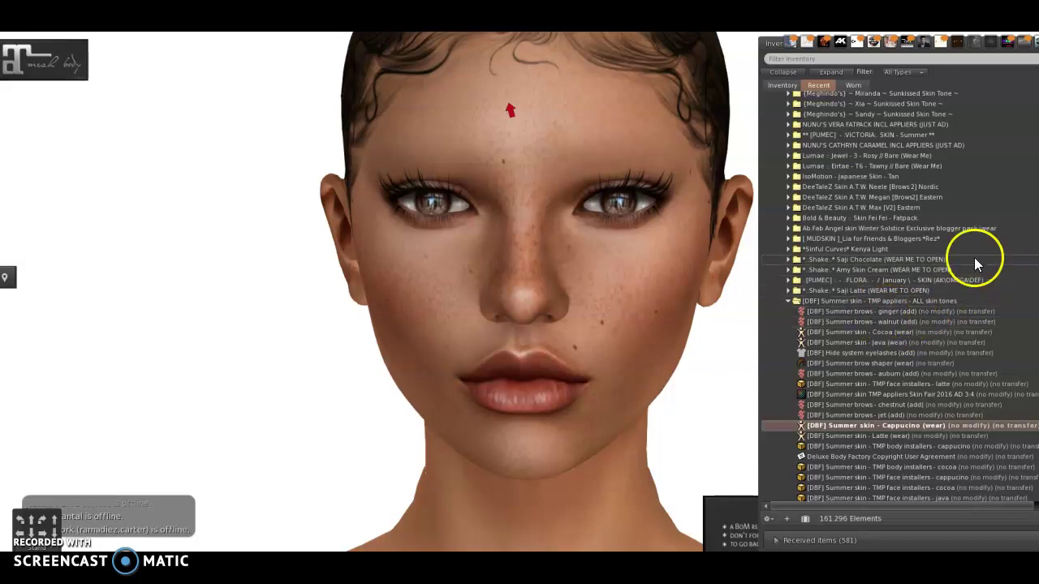
Search the recent inventory for "eyebrow" and add the "[PUMEC] - .:VICTORIA:. - Eyebrows - BROWN" layer to the avatar
{"action": "left_click", "coordinate": [822, 57]}
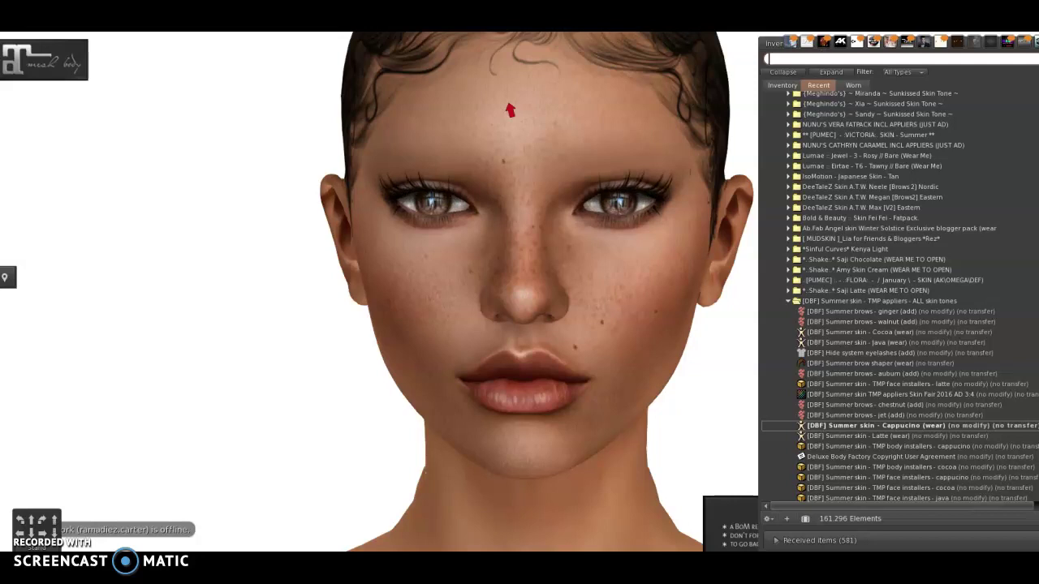
{"action": "type", "text": "eyebrow"}
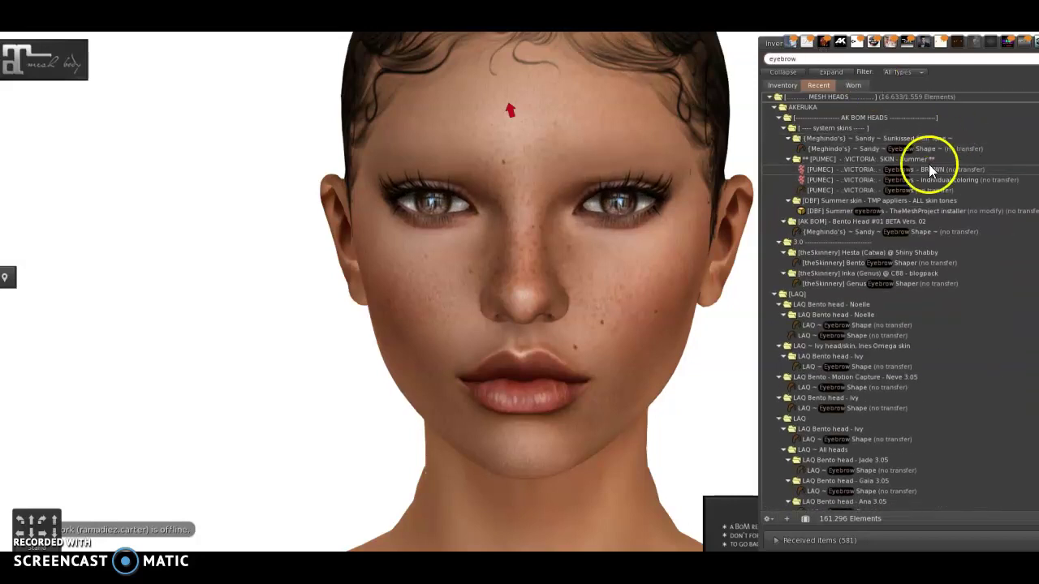
{"action": "right_click", "coordinate": [930, 168]}
{"action": "left_click", "coordinate": [946, 326]}
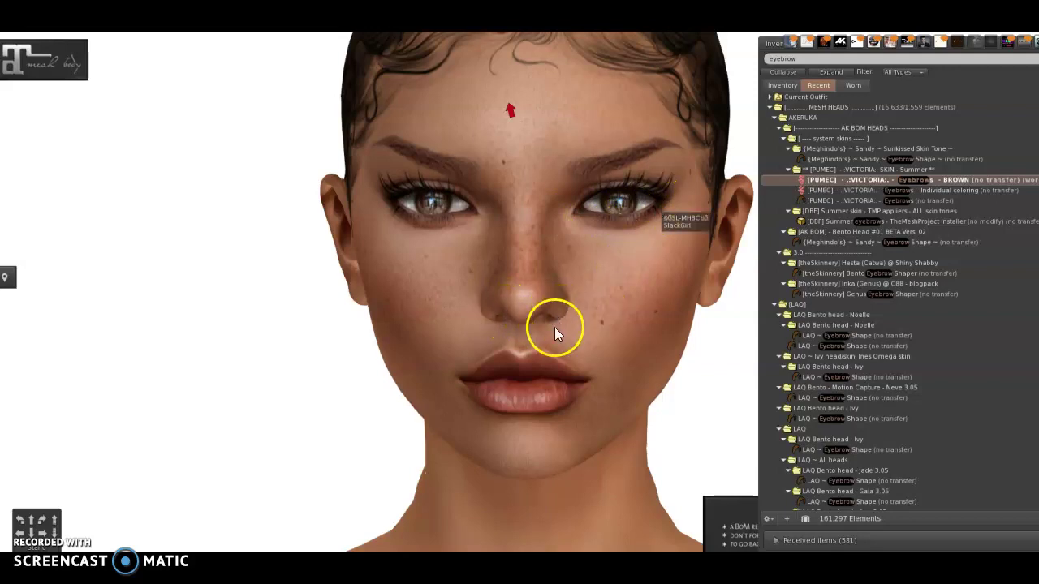
Take off the "[PUMEC] - .:VICTORIA:. - Eyebrows - BROWN" layer and clear the inventory filter
{"action": "right_click", "coordinate": [886, 180]}
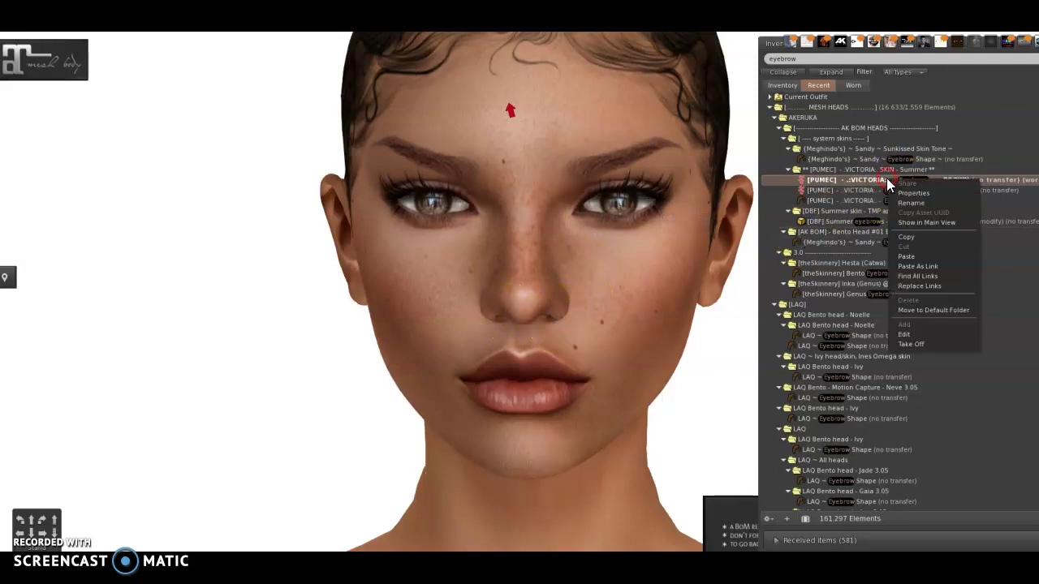
{"action": "left_click", "coordinate": [903, 341]}
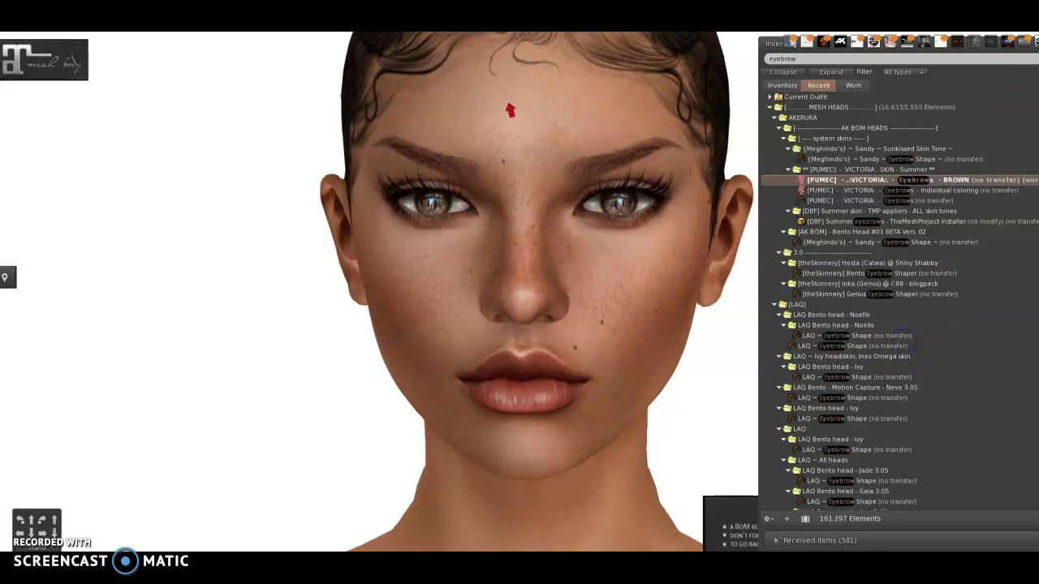
{"action": "left_click", "coordinate": [783, 59]}
{"action": "key", "text": "BackSpace"}
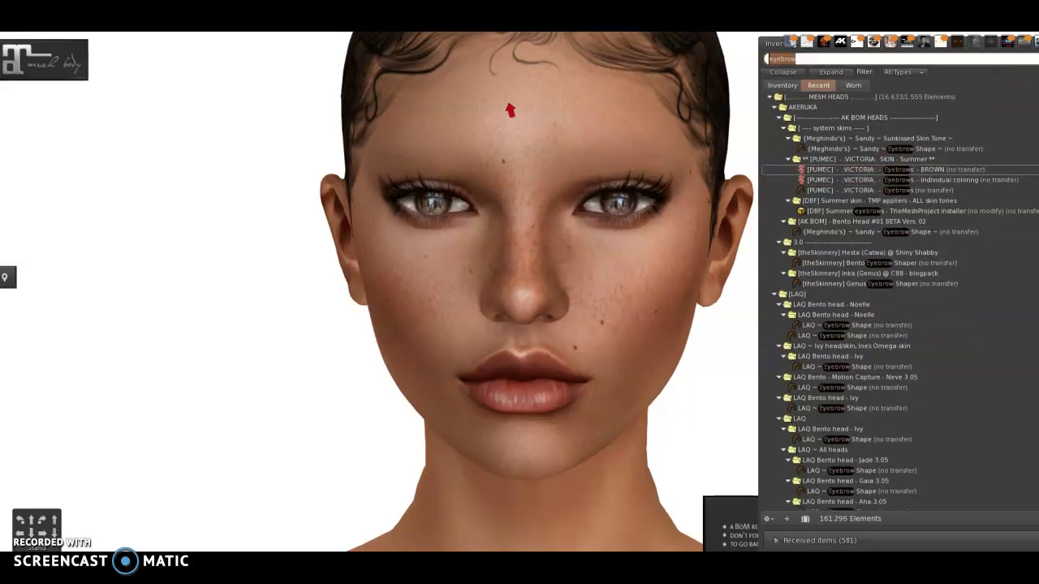
Collapse the PUMEC Victoria Summer folder and wear the "Saji Skin Latte With Brows" skin from the Shake Saji Latte folder
{"action": "left_click", "coordinate": [918, 332]}
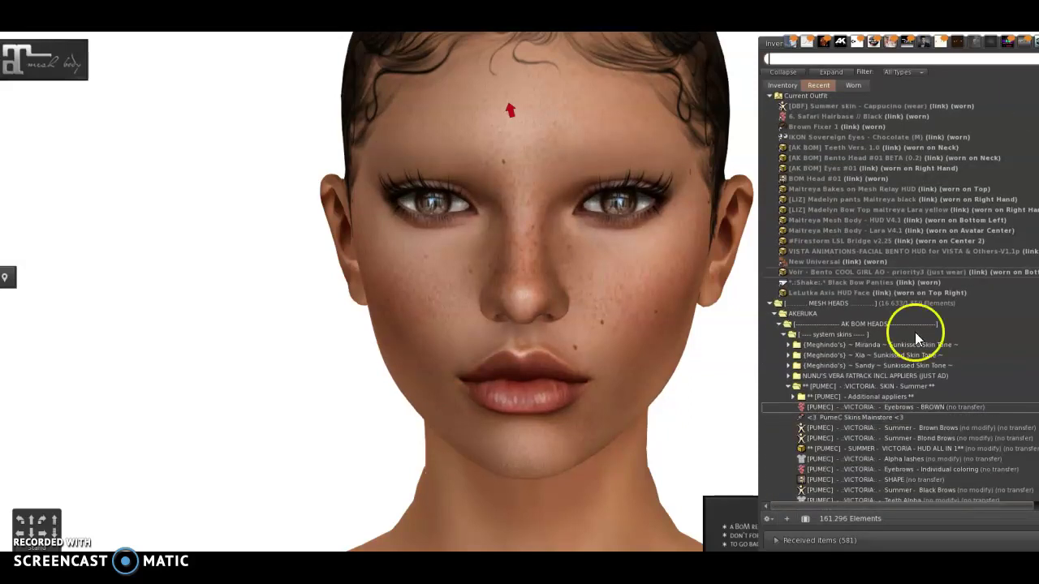
{"action": "left_click", "coordinate": [840, 354]}
{"action": "left_click", "coordinate": [787, 386]}
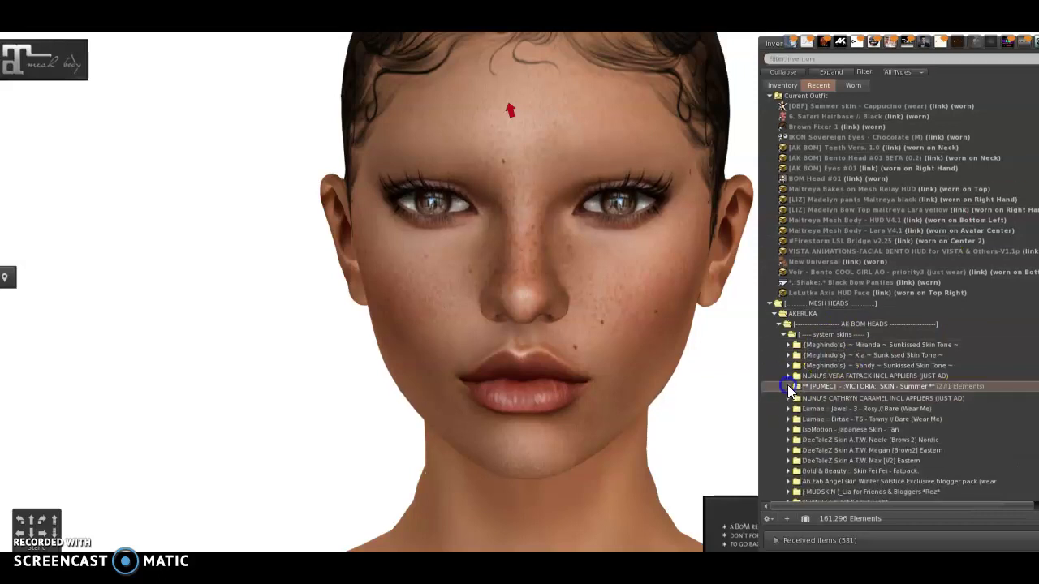
{"action": "scroll", "coordinate": [900, 297], "scroll_direction": "down", "scroll_amount": 6}
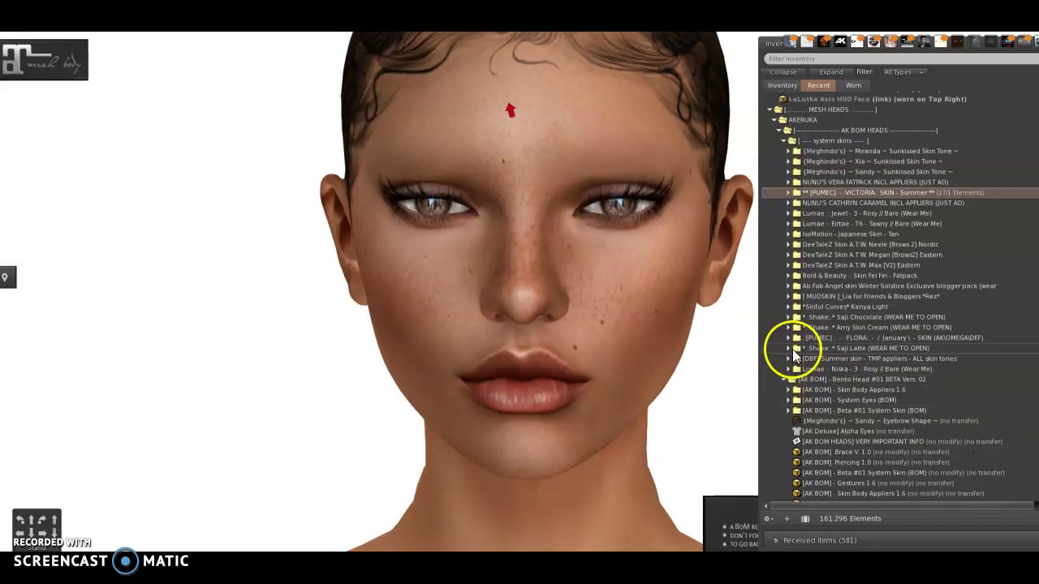
{"action": "left_click", "coordinate": [789, 349]}
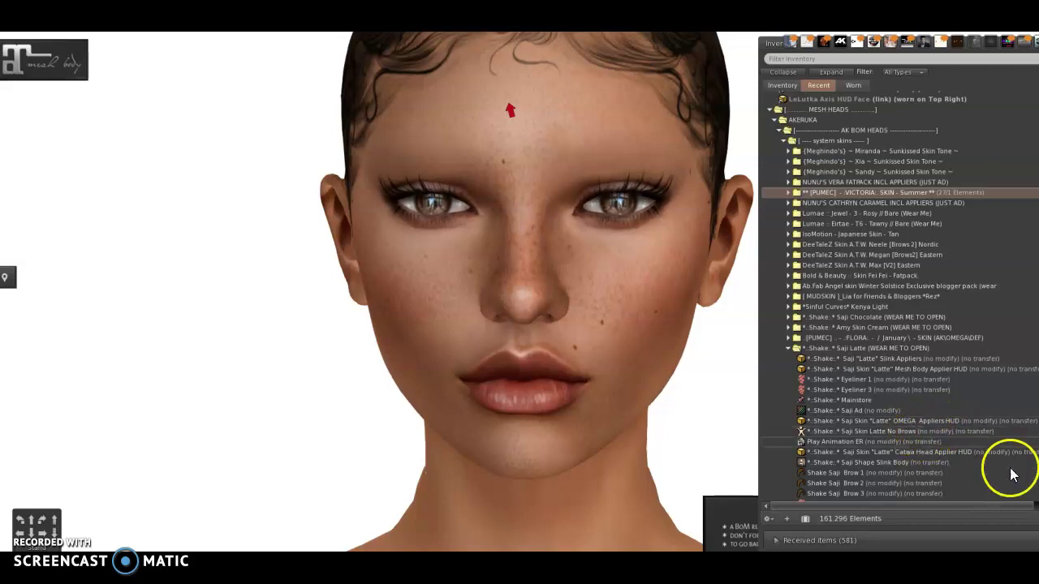
{"action": "scroll", "coordinate": [974, 381], "scroll_direction": "down", "scroll_amount": 5}
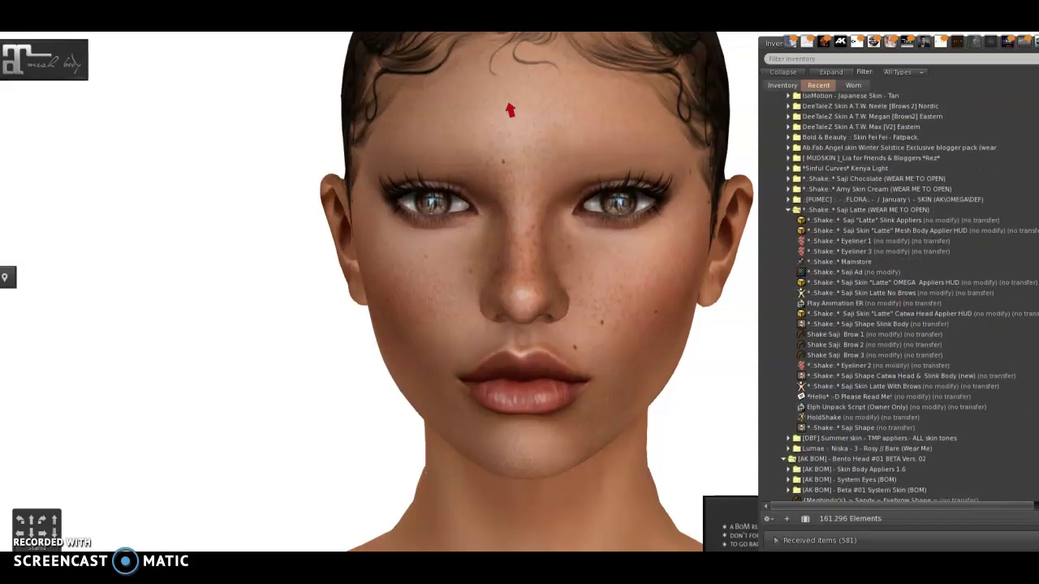
{"action": "left_click", "coordinate": [941, 378]}
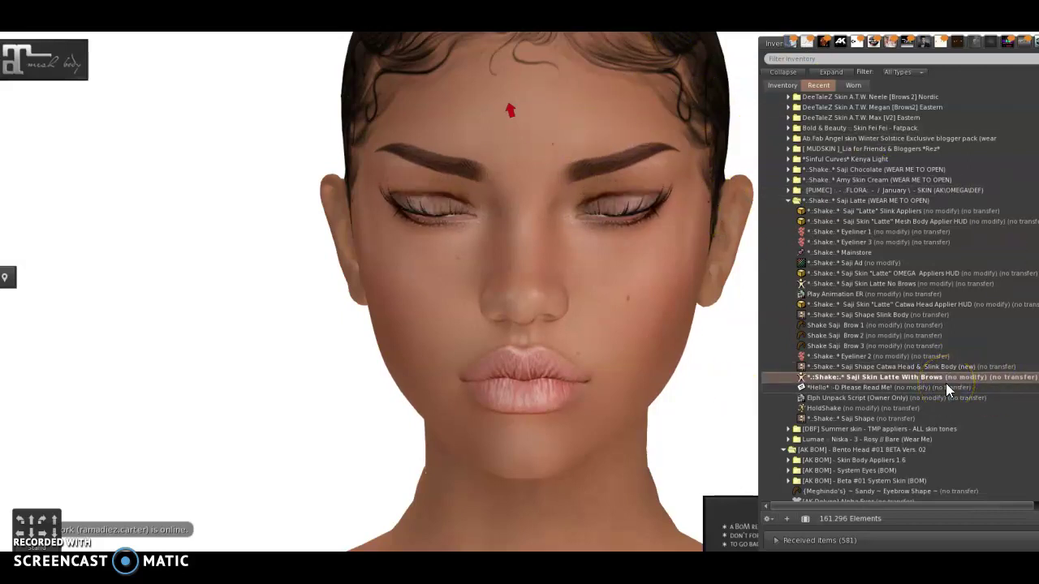
Wear the PUMEC Flora January "Brown Eyebr." skin from its FLORA January folder, then collapse that folder
{"action": "left_click", "coordinate": [791, 190]}
{"action": "left_click", "coordinate": [918, 280]}
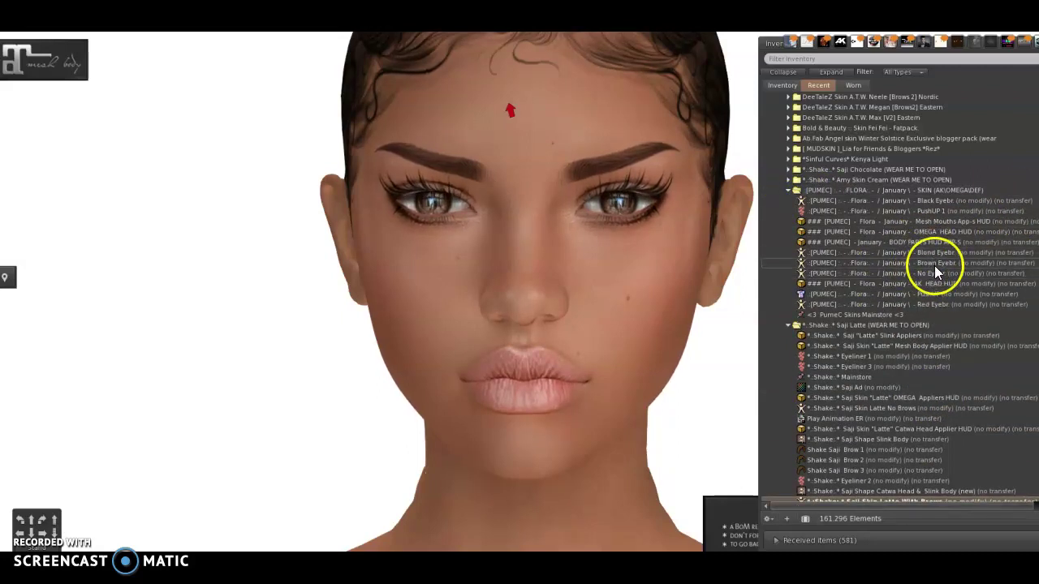
{"action": "left_click", "coordinate": [932, 265]}
{"action": "double_click", "coordinate": [932, 266]}
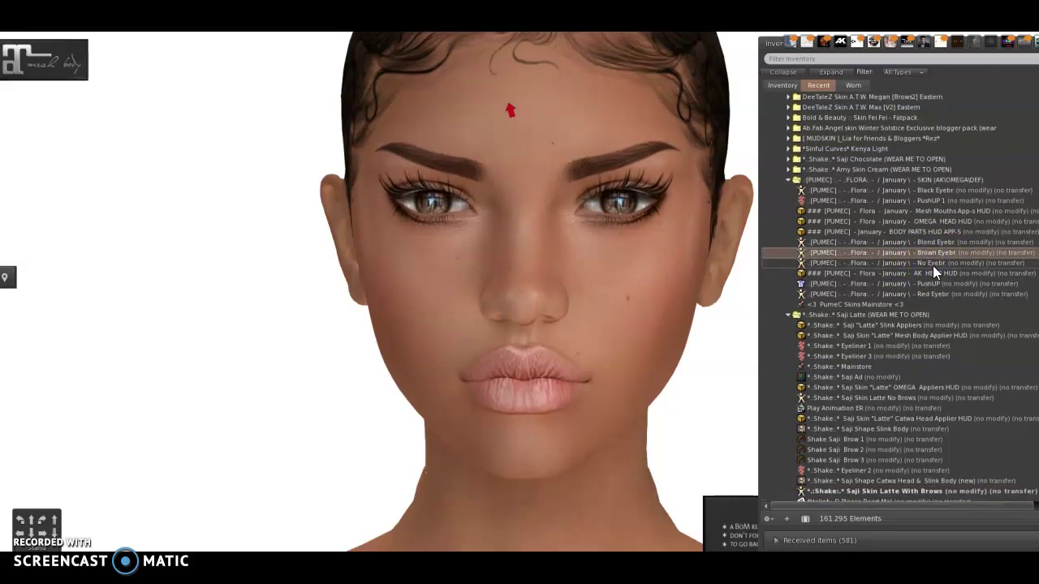
{"action": "left_click", "coordinate": [1021, 72]}
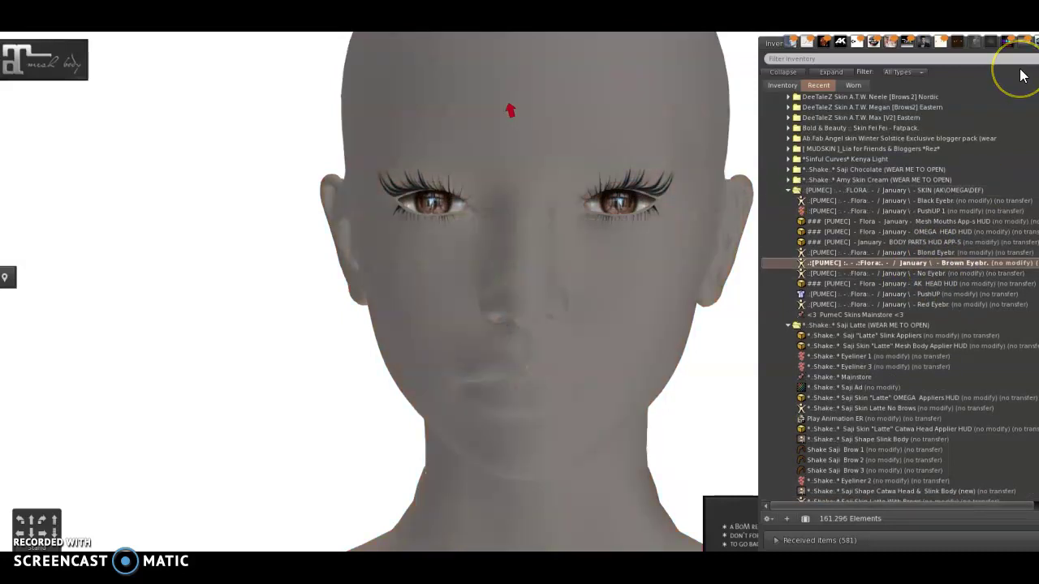
{"action": "left_click", "coordinate": [806, 274]}
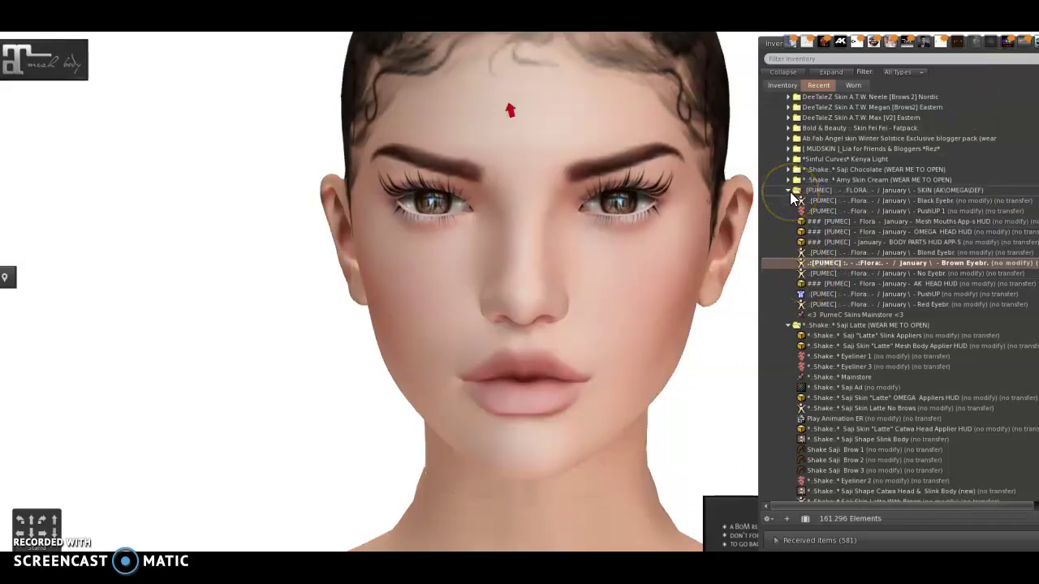
{"action": "left_click", "coordinate": [789, 191]}
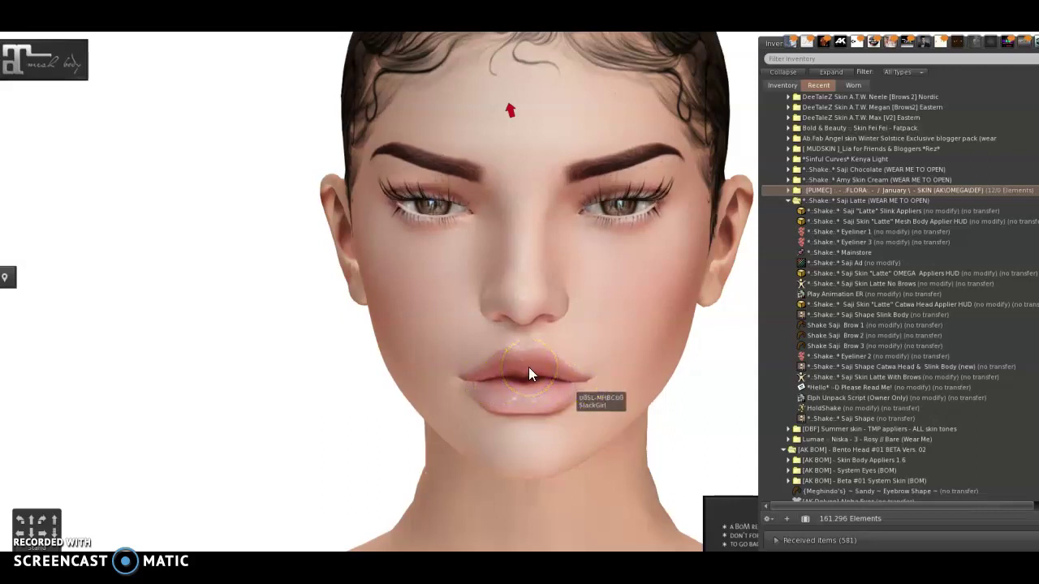
{"action": "left_click", "coordinate": [673, 293]}
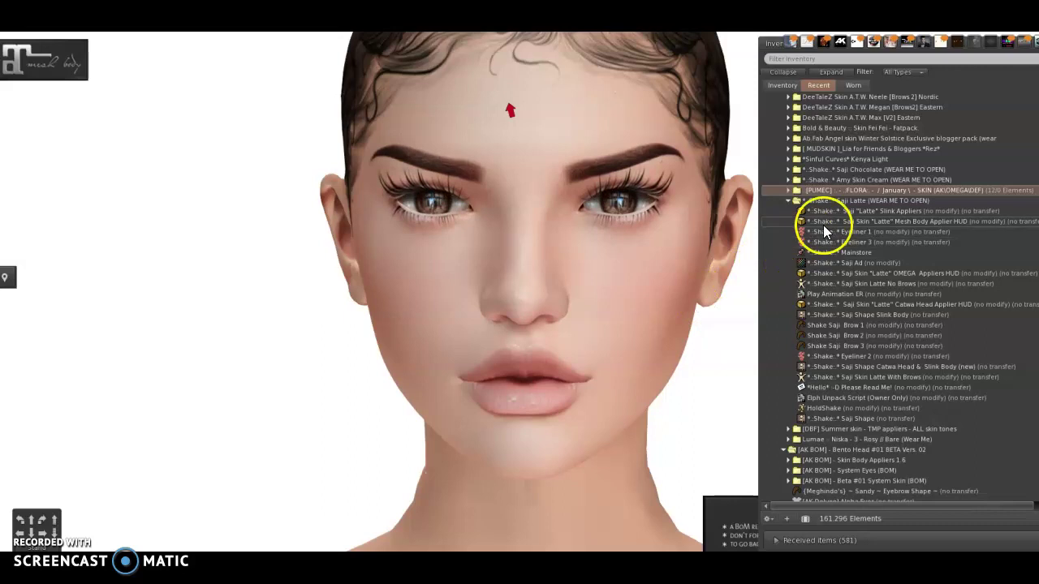
Wear "*Sinful Curves* Kenya Light Dark Brow" from the Kenya Light folder and inspect the face
{"action": "left_click", "coordinate": [790, 200]}
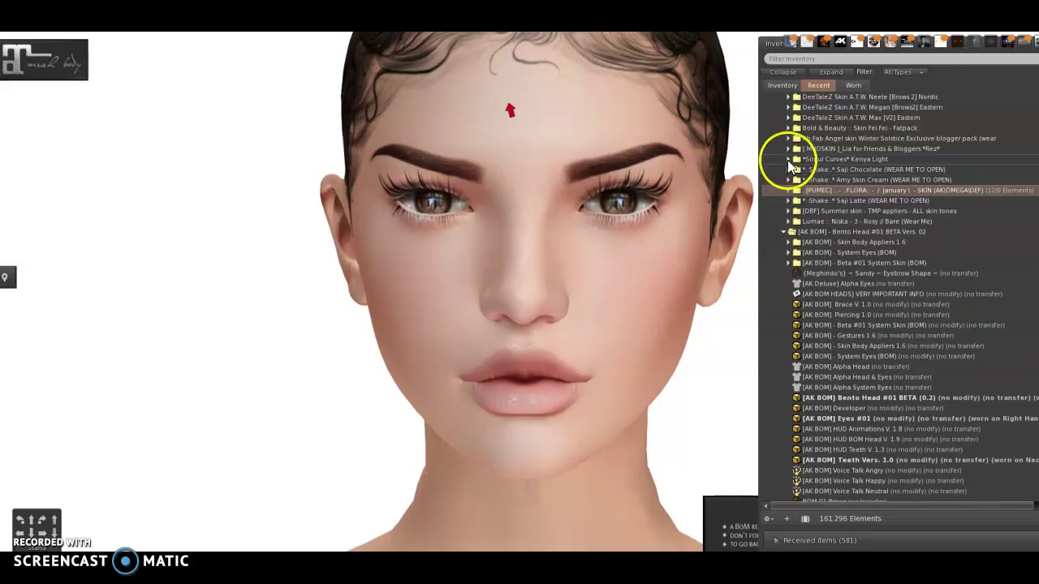
{"action": "left_click", "coordinate": [788, 160]}
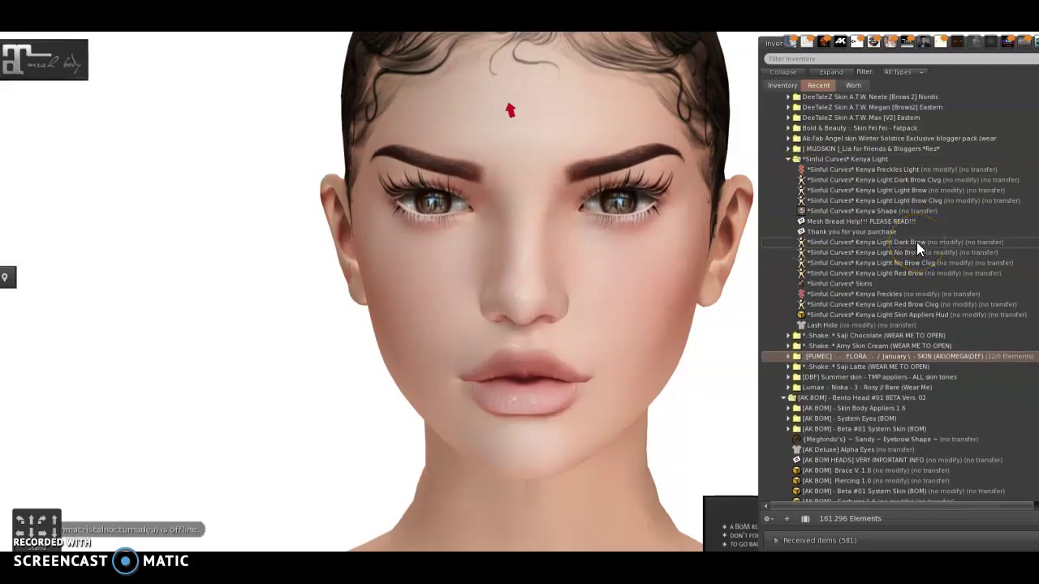
{"action": "right_click", "coordinate": [916, 241]}
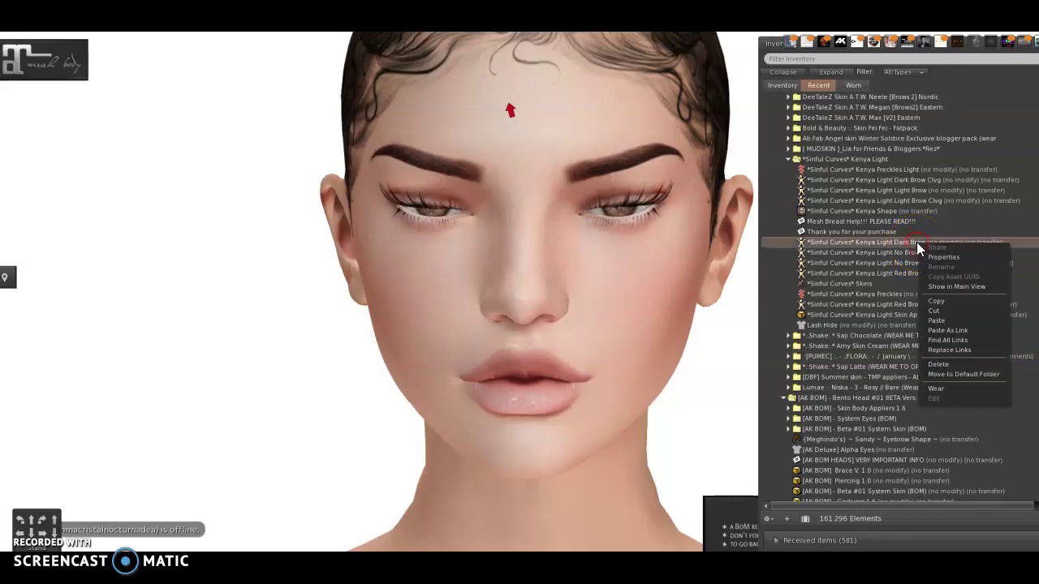
{"action": "left_click", "coordinate": [954, 386]}
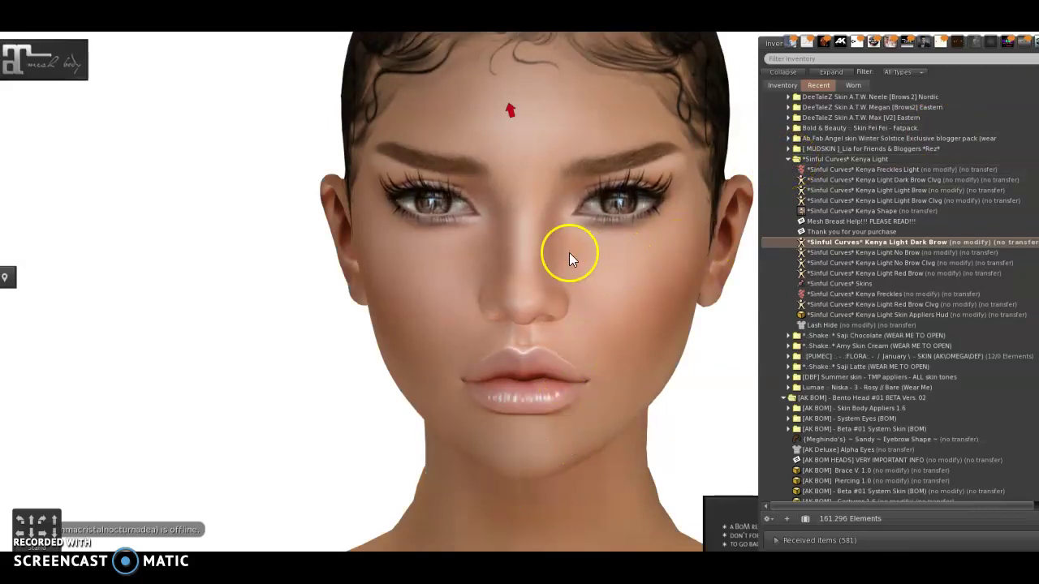
{"action": "left_click", "coordinate": [598, 299], "text": "alt"}
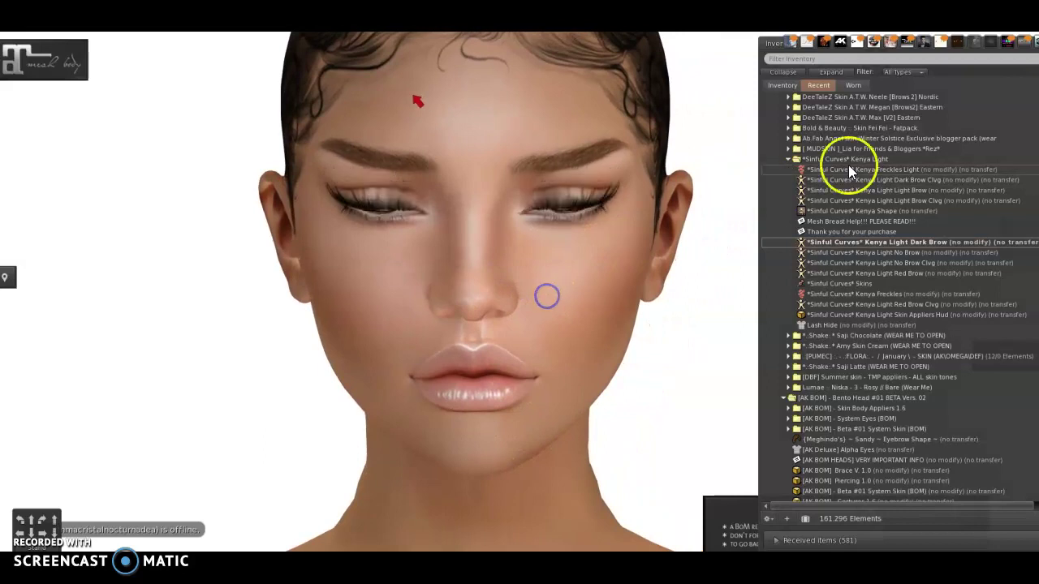
{"action": "left_click", "coordinate": [787, 159]}
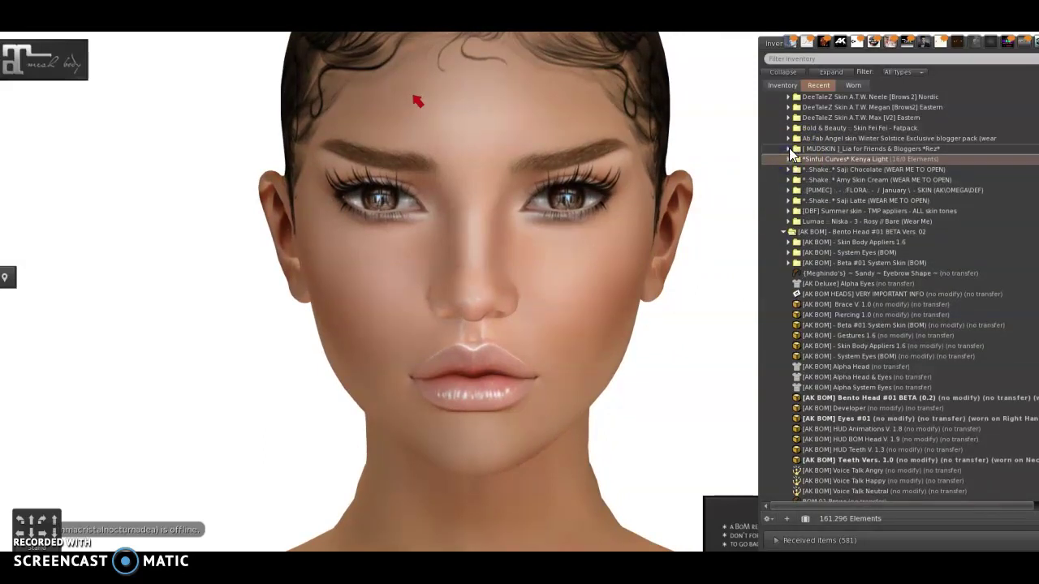
Wear the "[ MUDSKIN ]_Lia#3_E1_Pinky Pale" skin from the Lia for Friends & Bloggers folder
{"action": "left_click", "coordinate": [788, 149]}
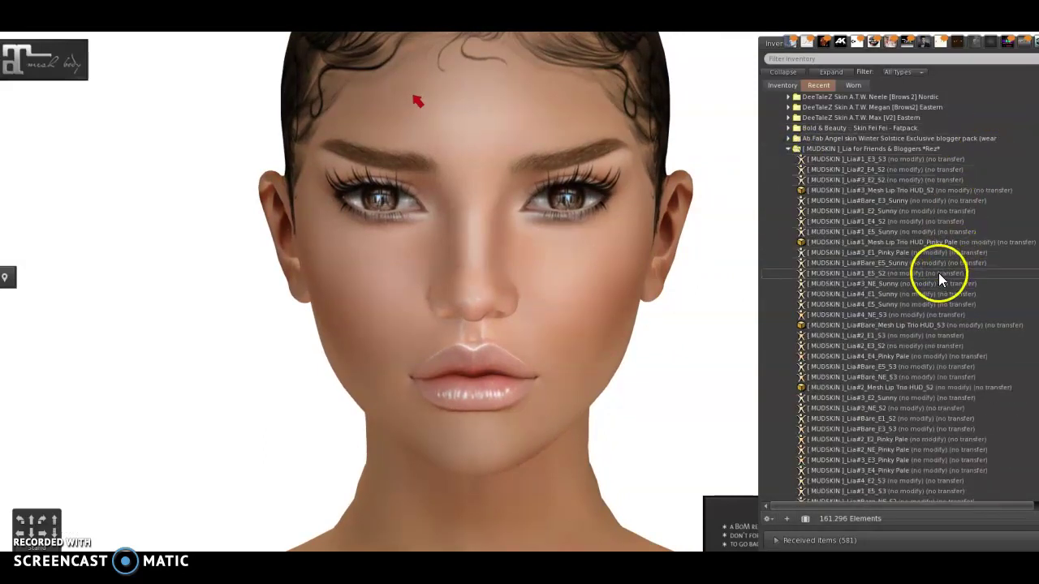
{"action": "left_click", "coordinate": [910, 253]}
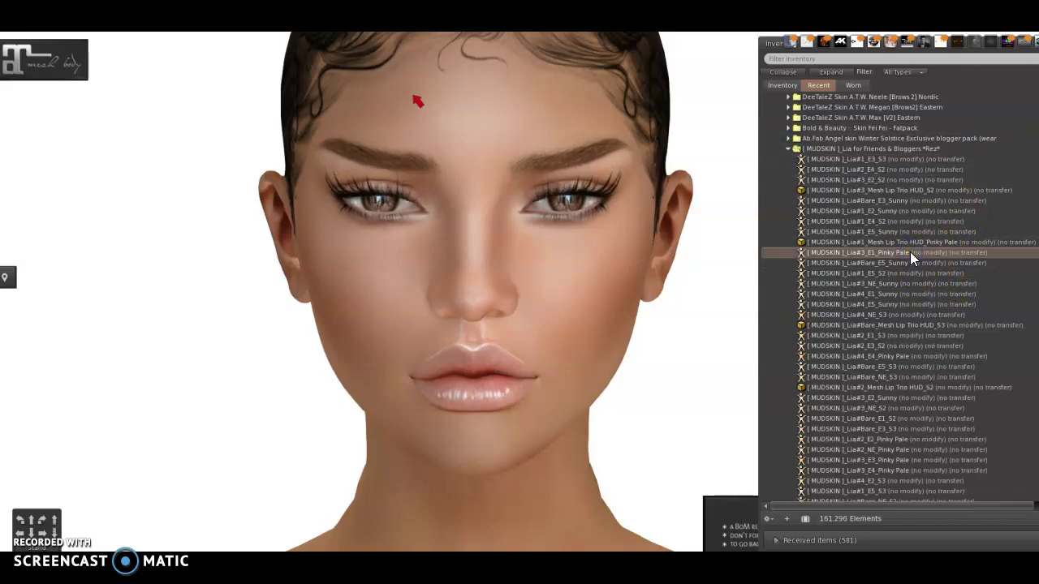
{"action": "double_click", "coordinate": [910, 252]}
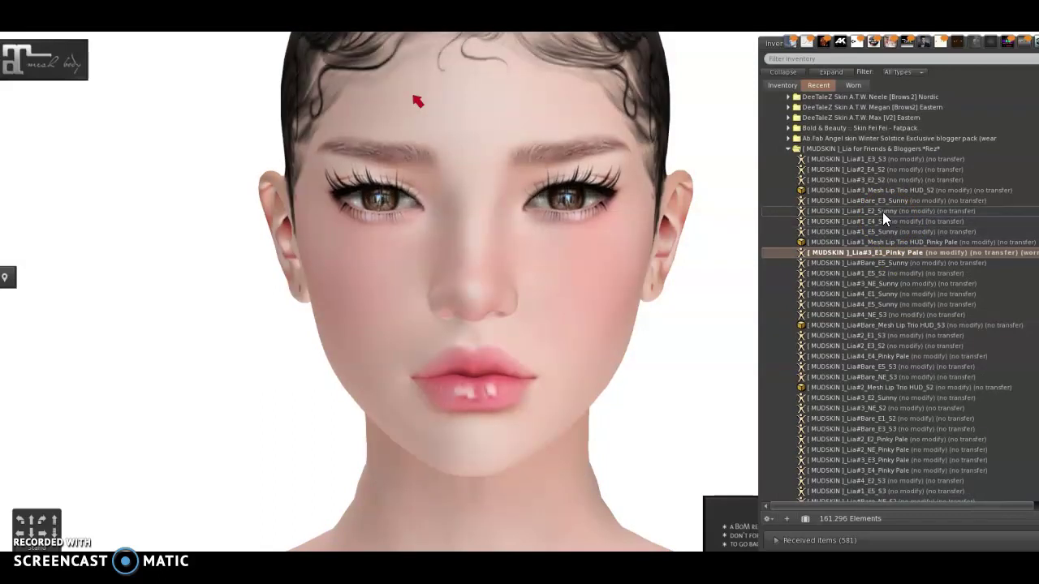
{"action": "left_click", "coordinate": [787, 147]}
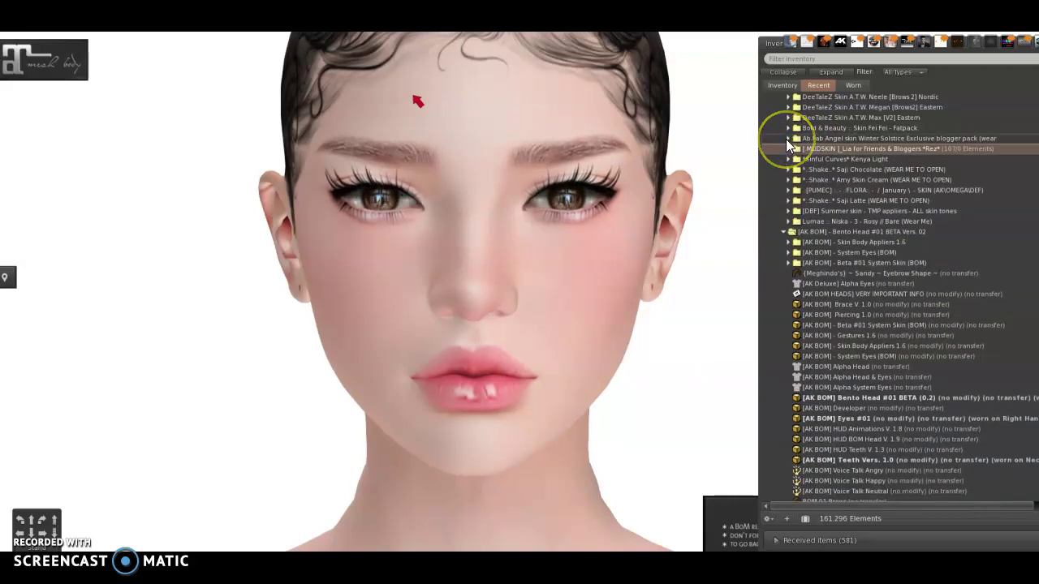
Wear "Ab.Fab Skin Angel Peach-natural" from the Winter Solstice Exclusive blogger pack folder
{"action": "left_click", "coordinate": [787, 139]}
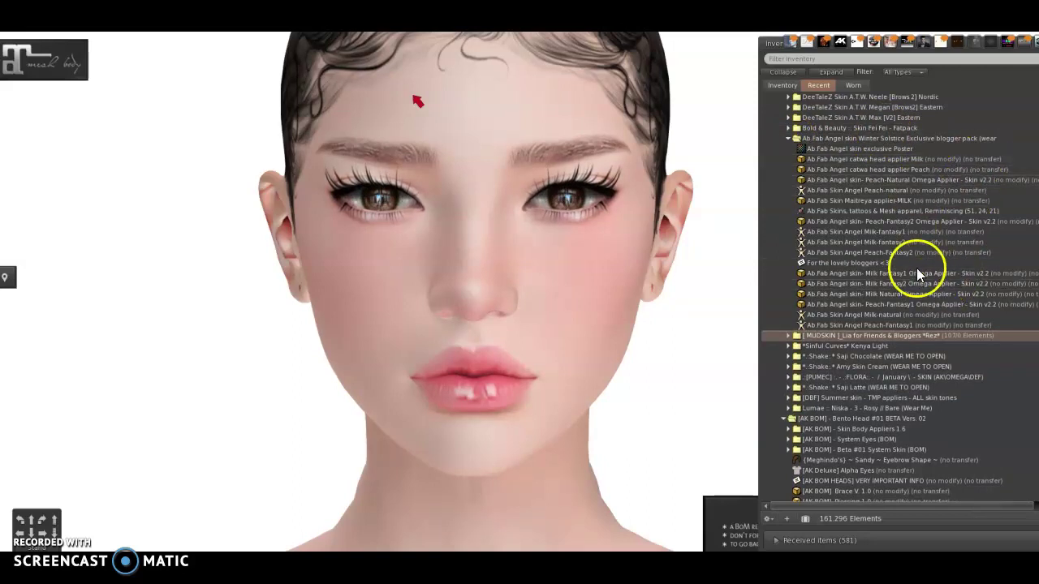
{"action": "left_click", "coordinate": [927, 189]}
{"action": "double_click", "coordinate": [927, 188]}
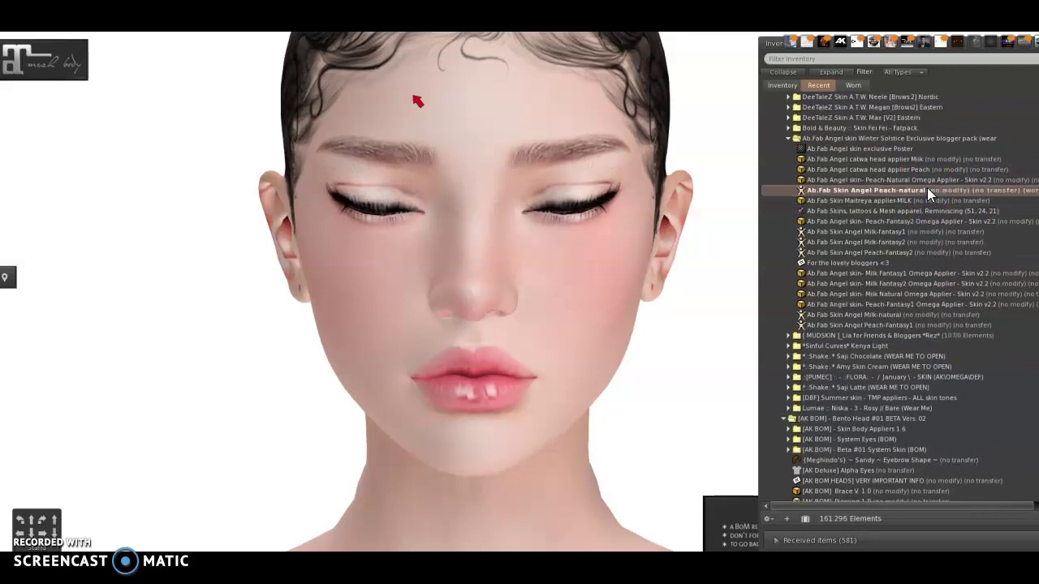
{"action": "left_click", "coordinate": [788, 138]}
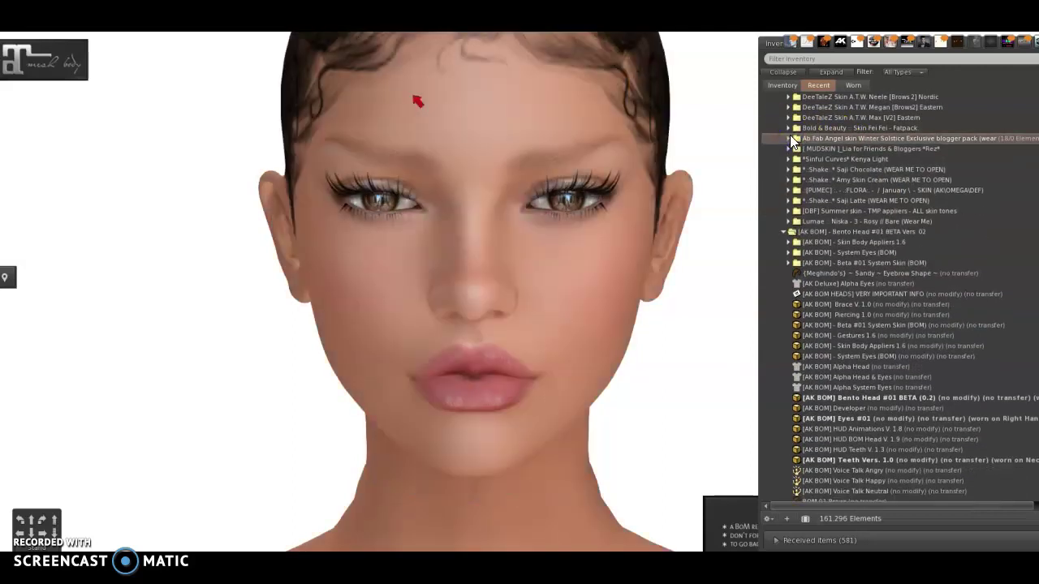
{"action": "left_click", "coordinate": [449, 397]}
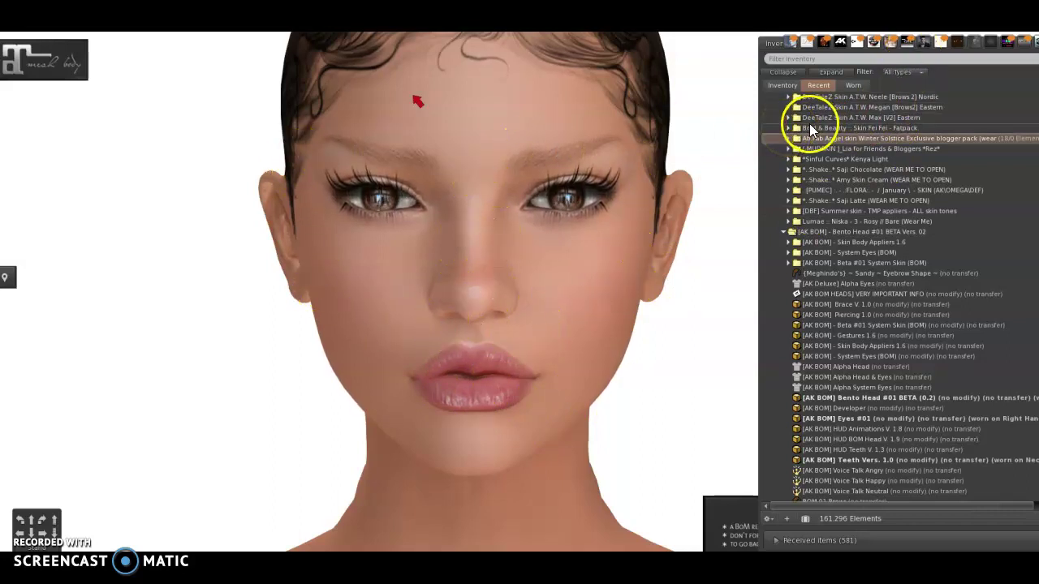
Wear "Bold & Beauty :: Skin Fei Fei - Medium. (Black Brows)" from the Fei Fei Fatpack folder and inspect the face
{"action": "left_click", "coordinate": [788, 129]}
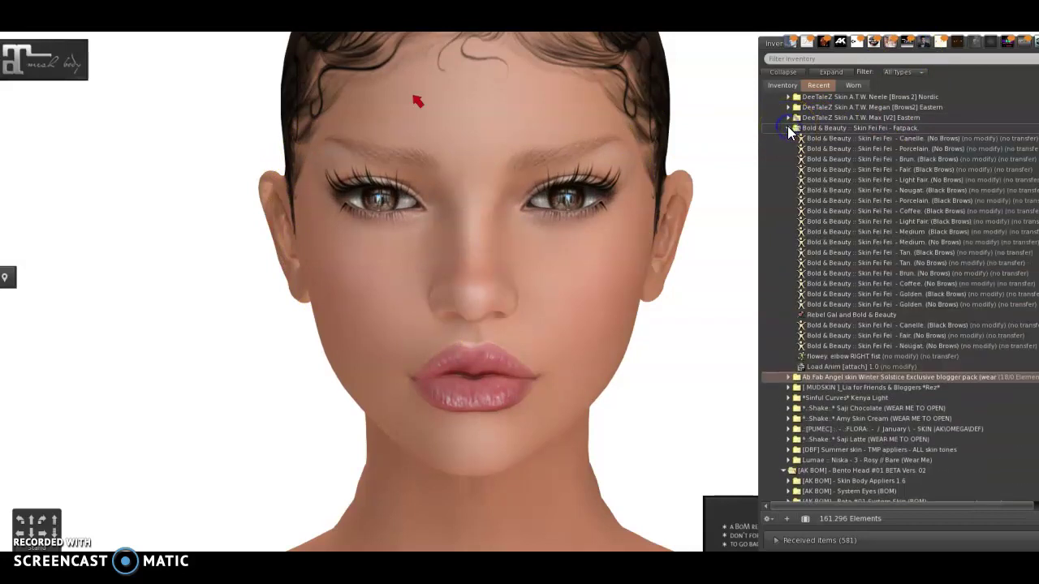
{"action": "left_click", "coordinate": [909, 232]}
{"action": "double_click", "coordinate": [908, 232]}
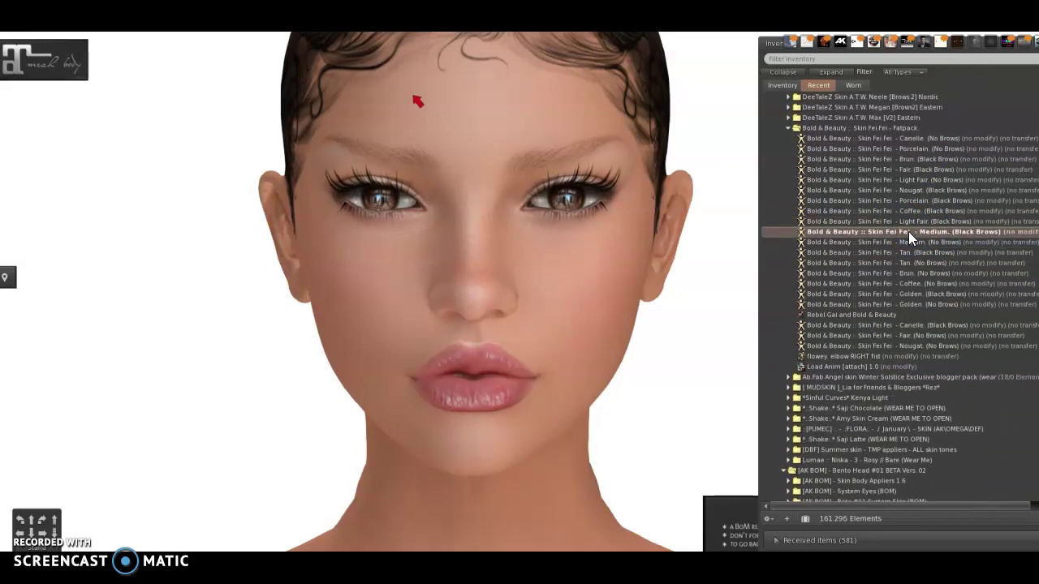
{"action": "left_click", "coordinate": [787, 128]}
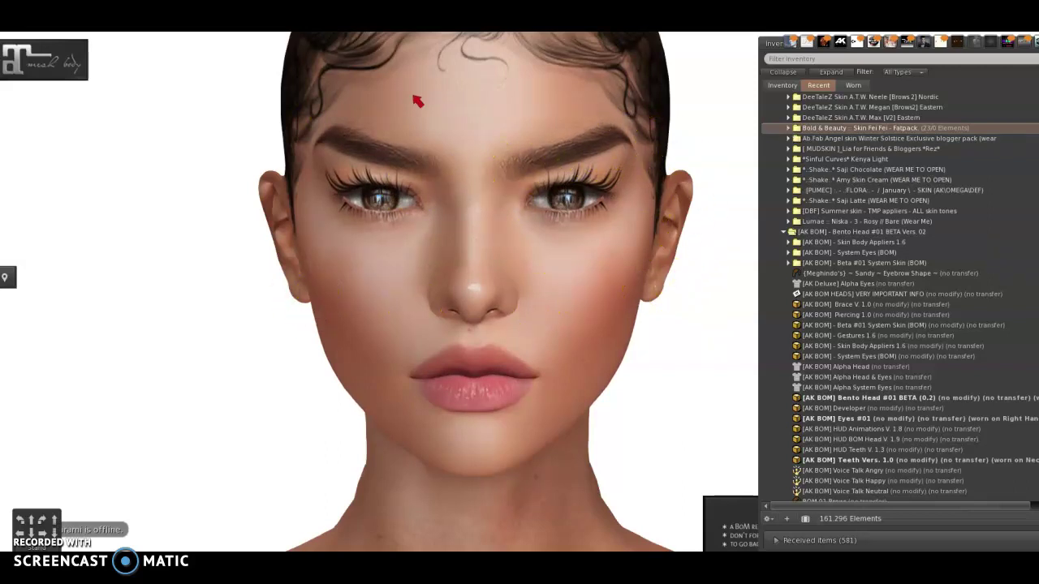
{"action": "left_click", "coordinate": [533, 285], "text": "alt"}
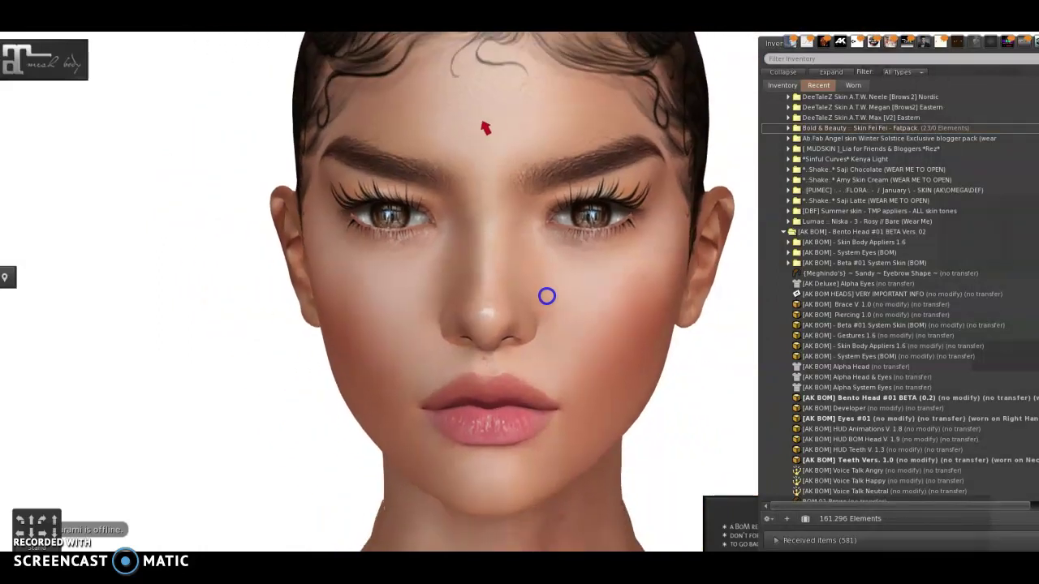
{"action": "left_click_drag", "start_coordinate": [547, 296], "coordinate": [536, 301]}
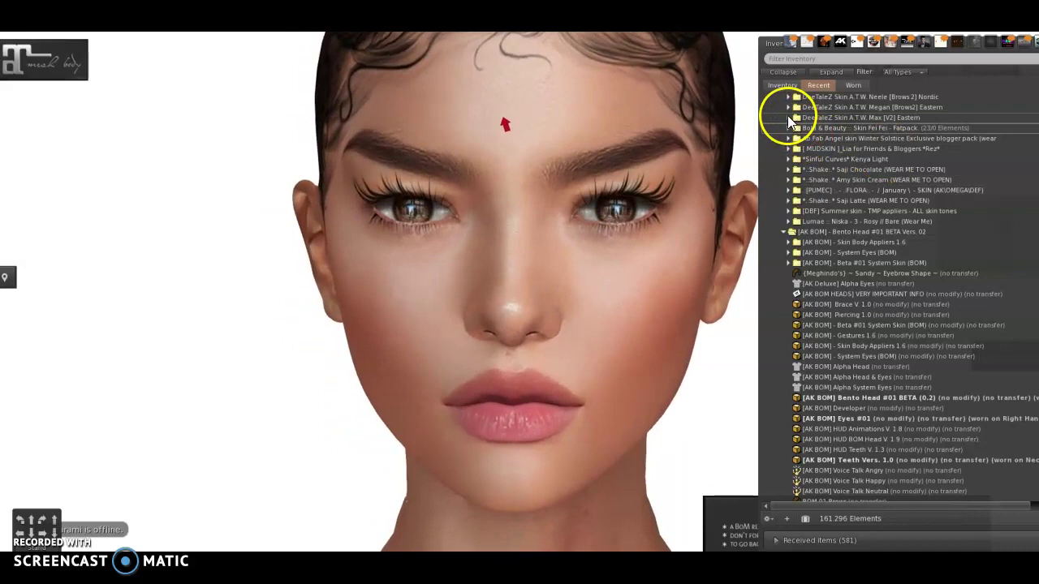
Wear "Skin Megan (Brows2) brown Eastern" from the DeeTaleZ Skin A.T.W. Megan [Brows2] Eastern folder, and collapse the open DeeTaleZ folders
{"action": "left_click", "coordinate": [788, 118]}
{"action": "left_click", "coordinate": [787, 108]}
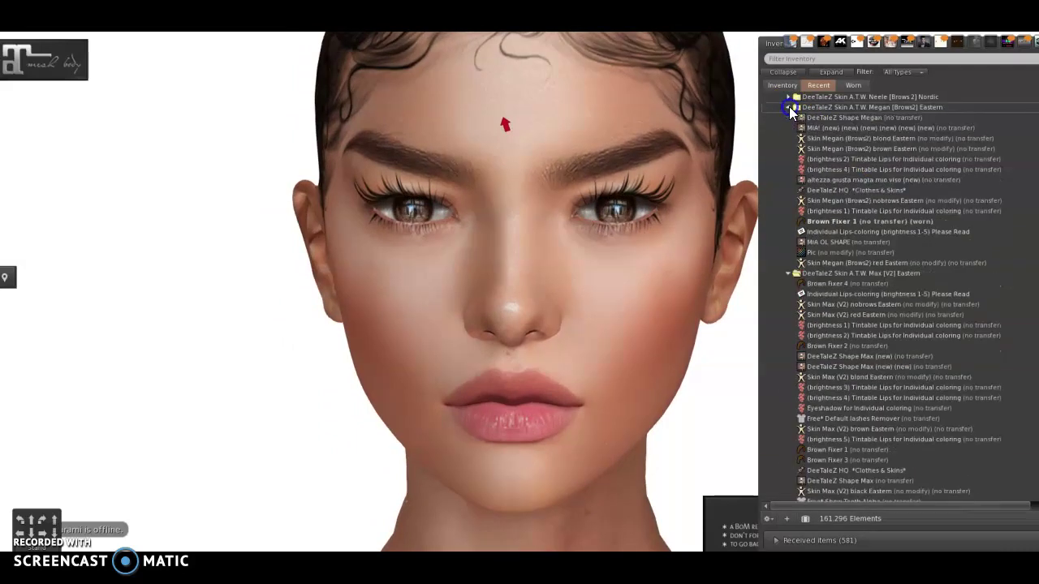
{"action": "left_click", "coordinate": [982, 153]}
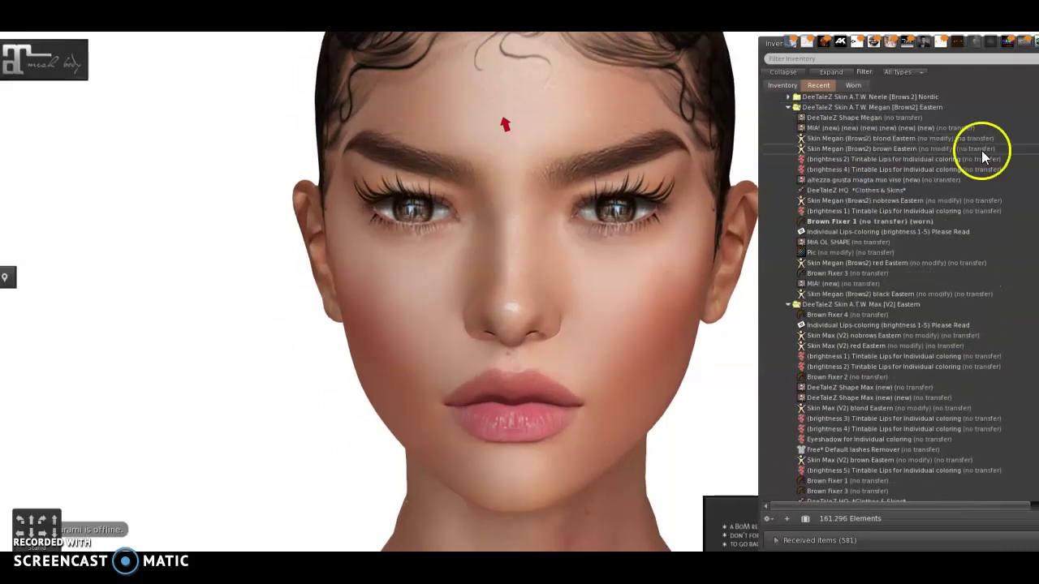
{"action": "left_click", "coordinate": [912, 151]}
{"action": "double_click", "coordinate": [872, 152]}
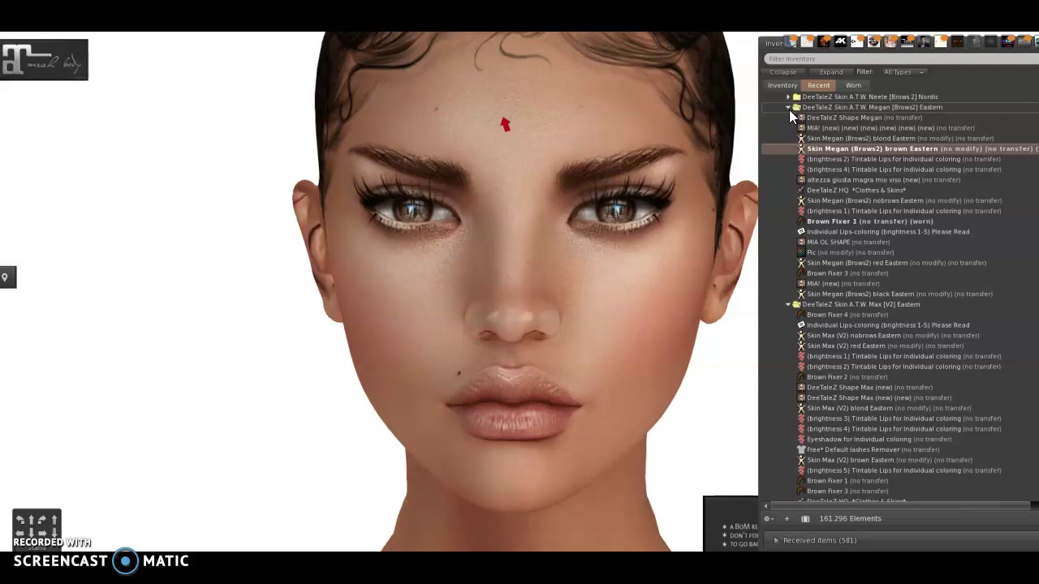
{"action": "left_click", "coordinate": [787, 108]}
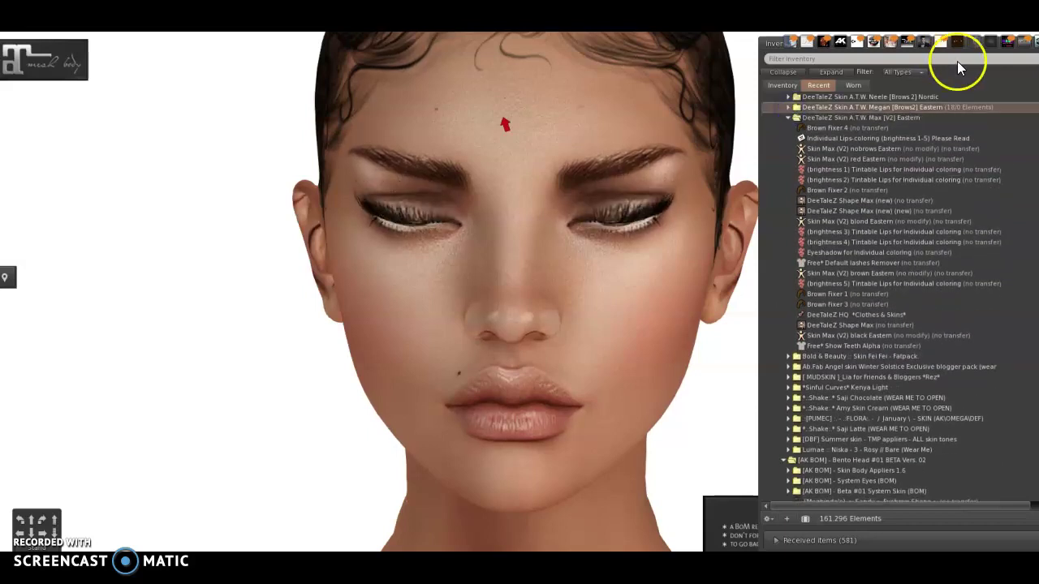
{"action": "left_click", "coordinate": [787, 118]}
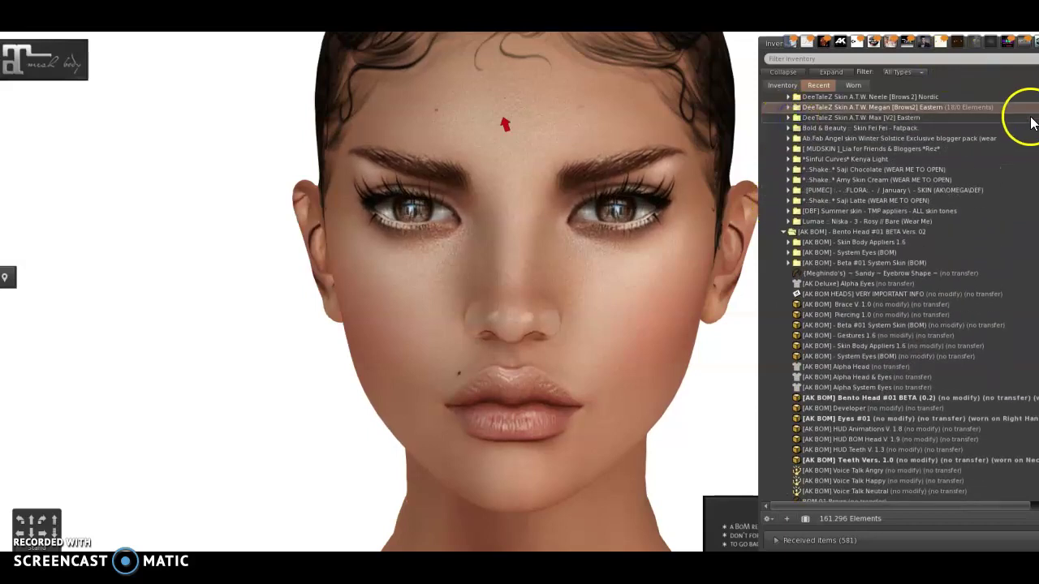
Wear the "IsoMotion - Japanese - Tan" skin from the IsoMotion - Japanese Skin - Tan folder and inspect the face
{"action": "scroll", "coordinate": [900, 298], "scroll_direction": "up", "scroll_amount": 5}
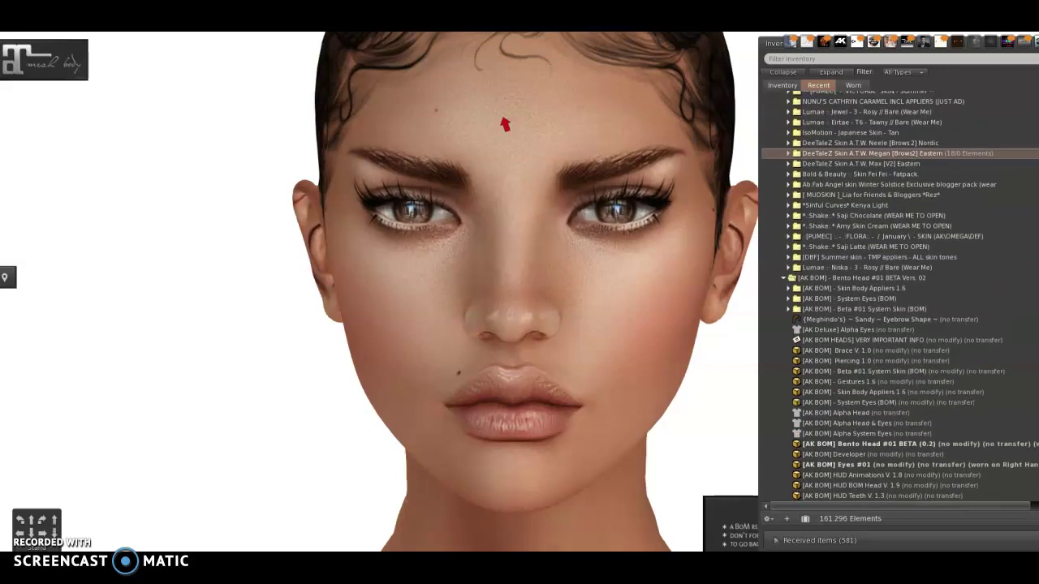
{"action": "scroll", "coordinate": [900, 298], "scroll_direction": "up", "scroll_amount": 1}
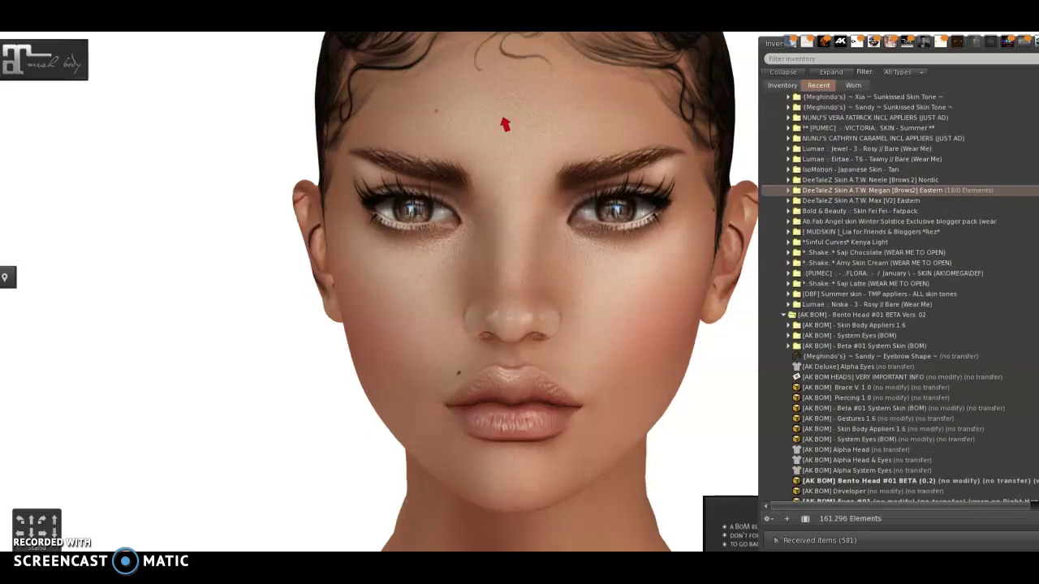
{"action": "scroll", "coordinate": [900, 298], "scroll_direction": "up", "scroll_amount": 3}
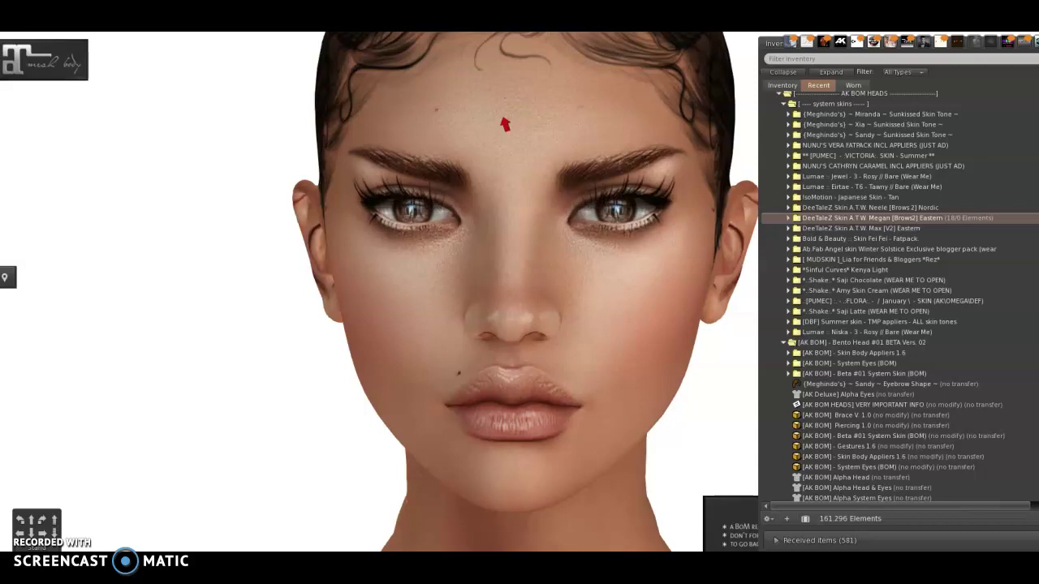
{"action": "left_click", "coordinate": [788, 197]}
{"action": "left_click", "coordinate": [788, 197]}
{"action": "left_click", "coordinate": [788, 197]}
{"action": "left_click", "coordinate": [900, 209]}
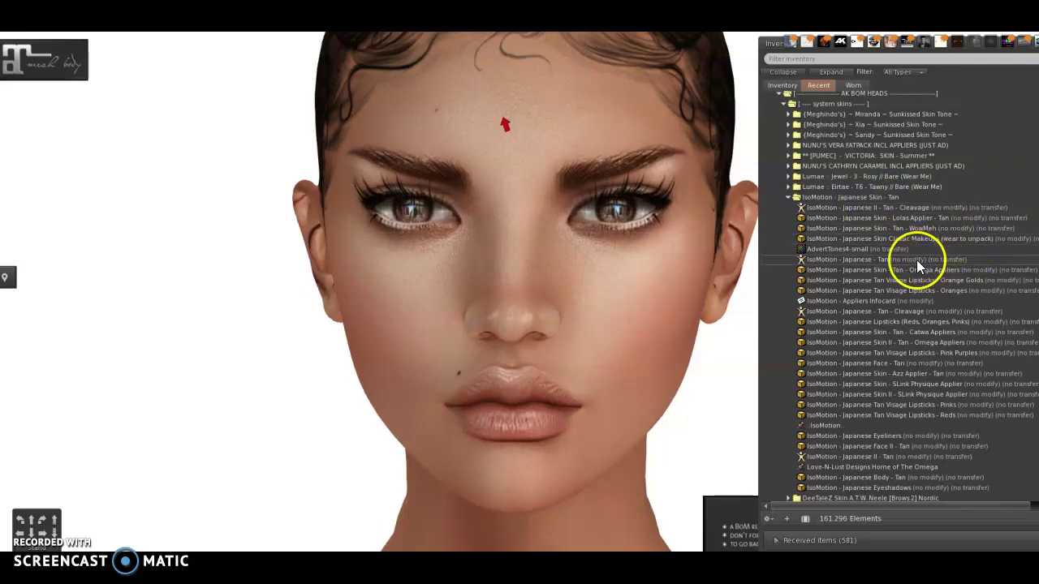
{"action": "left_click", "coordinate": [916, 261]}
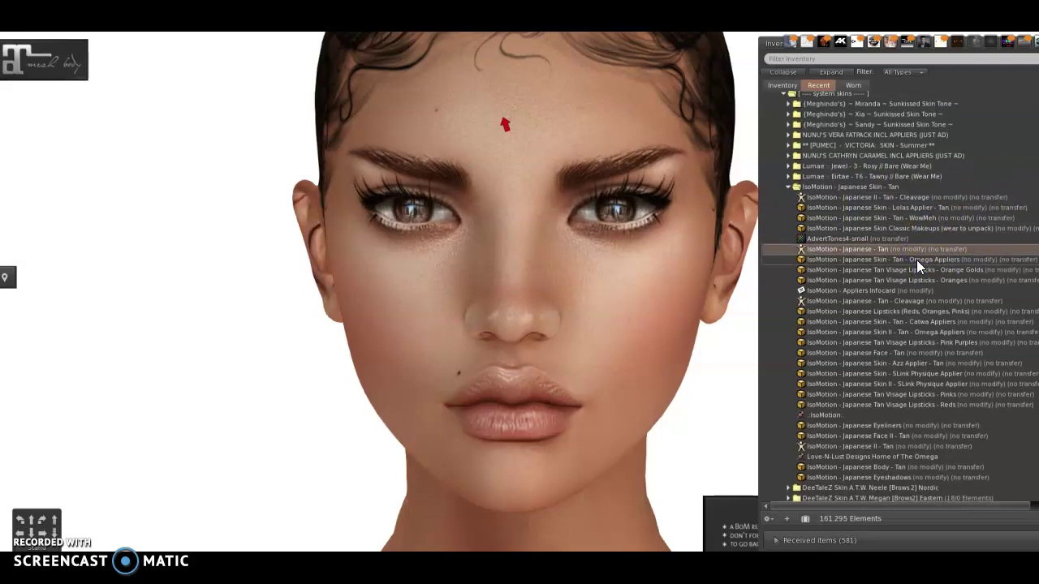
{"action": "double_click", "coordinate": [916, 260]}
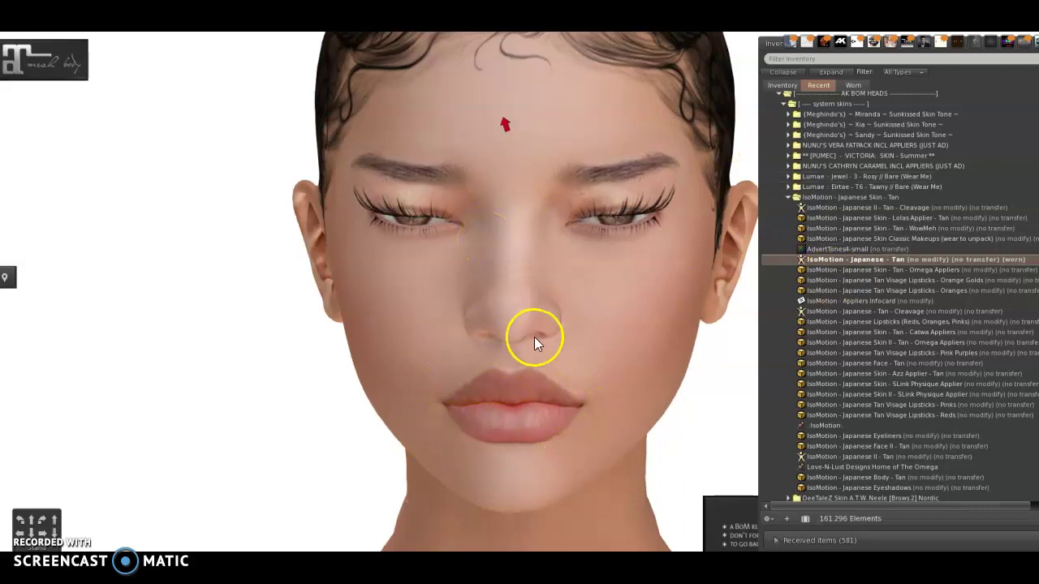
{"action": "left_click", "coordinate": [789, 198]}
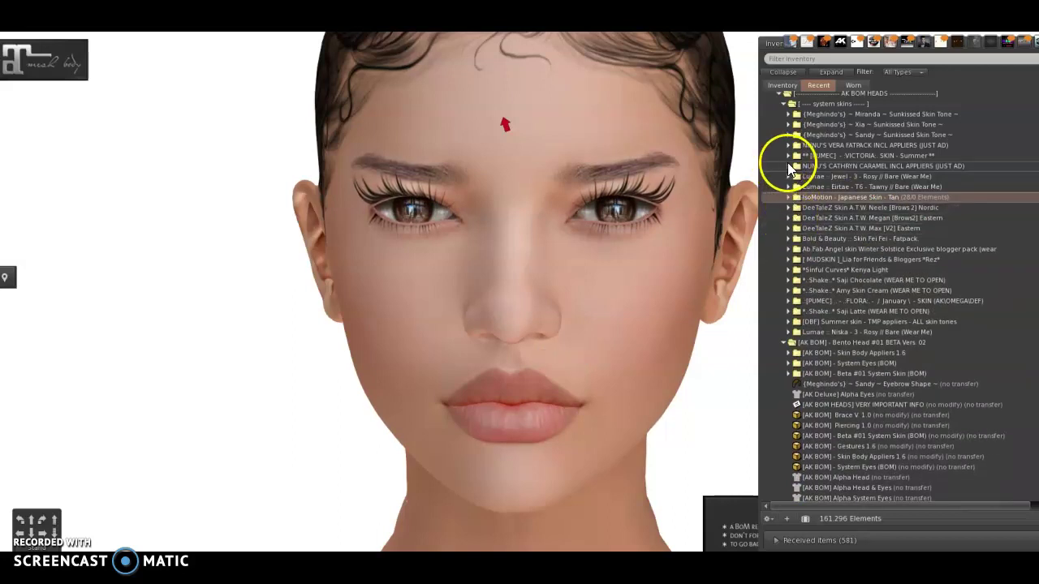
Wear the "NUNU'S CARAMEL BARBIE SMALL BOOBS" skin from the NUNU'S CATHRYN CARAMEL folder
{"action": "left_click", "coordinate": [787, 166]}
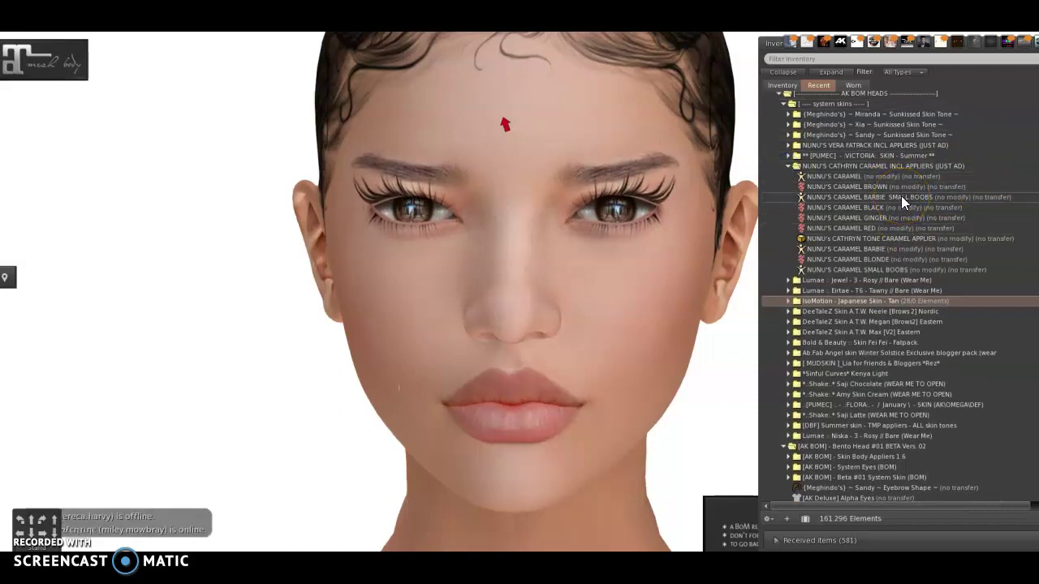
{"action": "left_click", "coordinate": [886, 178]}
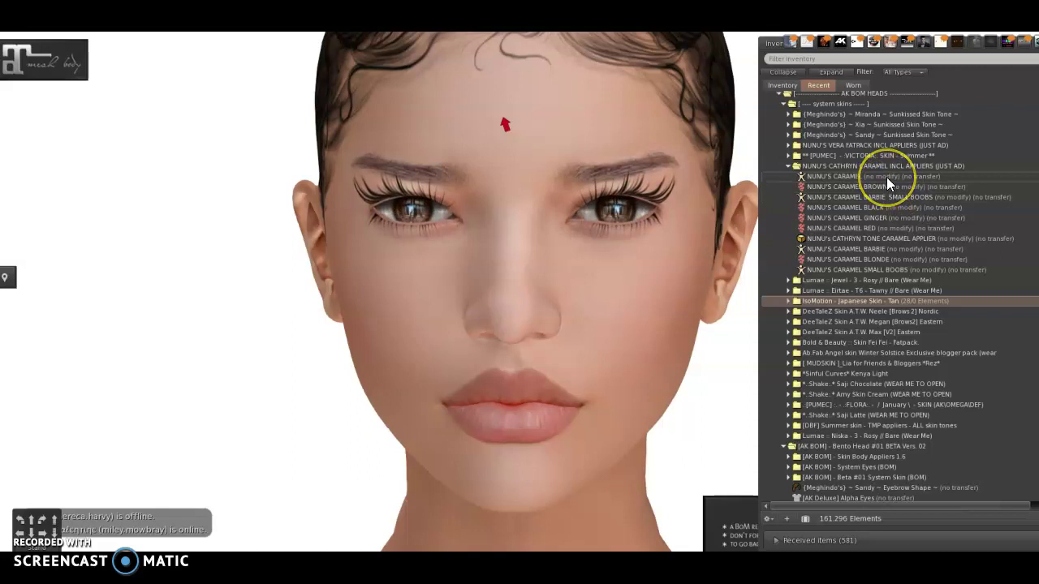
{"action": "left_click", "coordinate": [885, 194]}
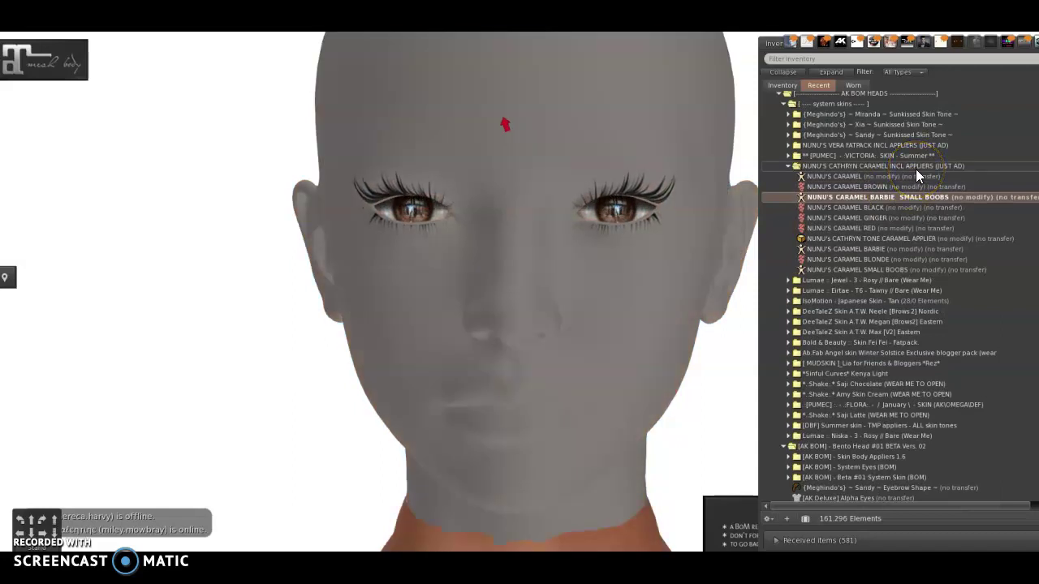
{"action": "left_click", "coordinate": [885, 99]}
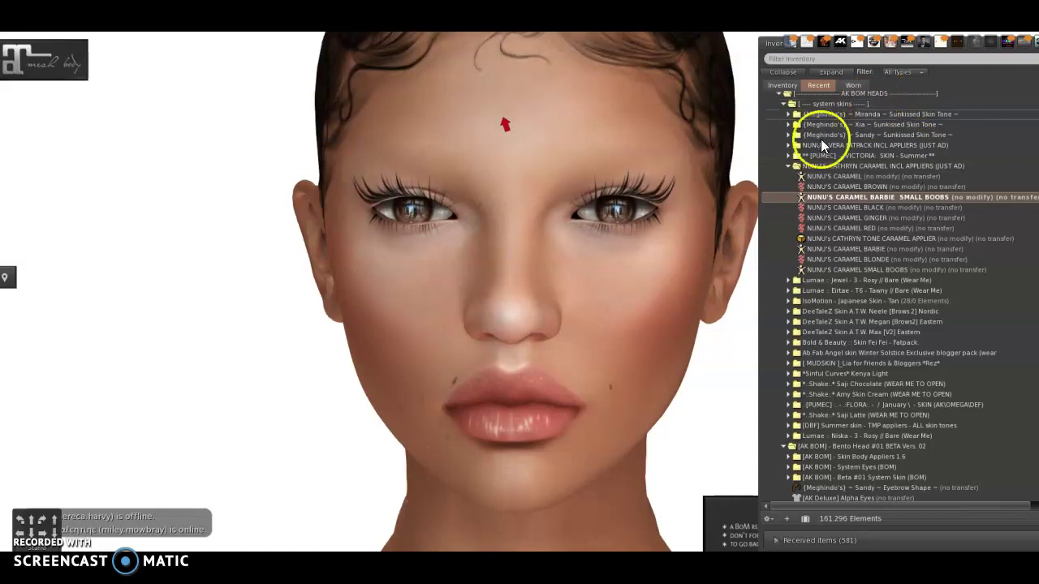
Add the "[PUMEC] - .:VICTORIA:. - Eyebrows - BROWN" layer over the current skin, and collapse the open brand folders
{"action": "left_click", "coordinate": [788, 154]}
{"action": "right_click", "coordinate": [900, 175]}
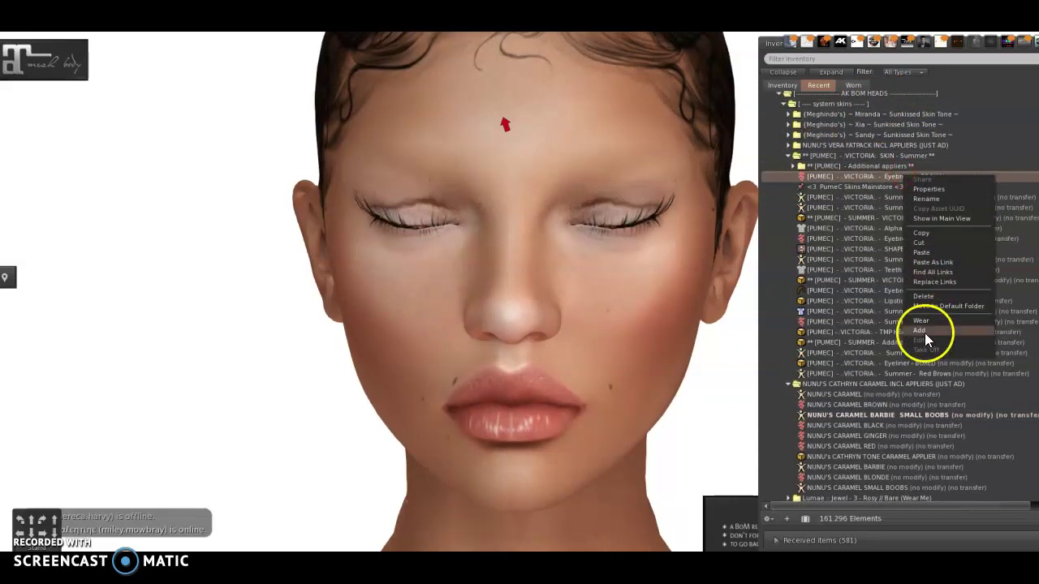
{"action": "left_click", "coordinate": [924, 333]}
{"action": "left_click", "coordinate": [789, 155]}
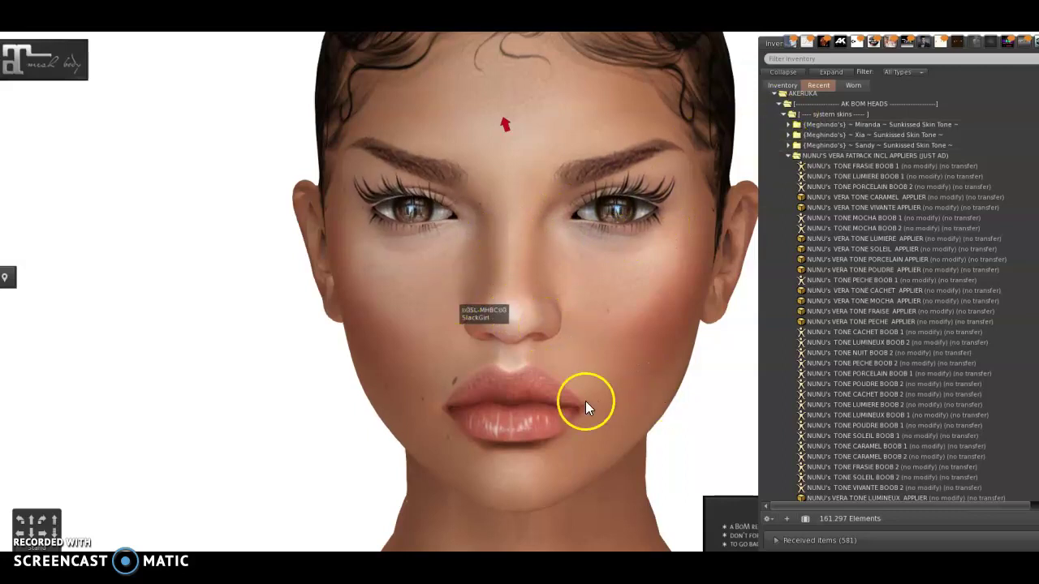
{"action": "left_click", "coordinate": [788, 156]}
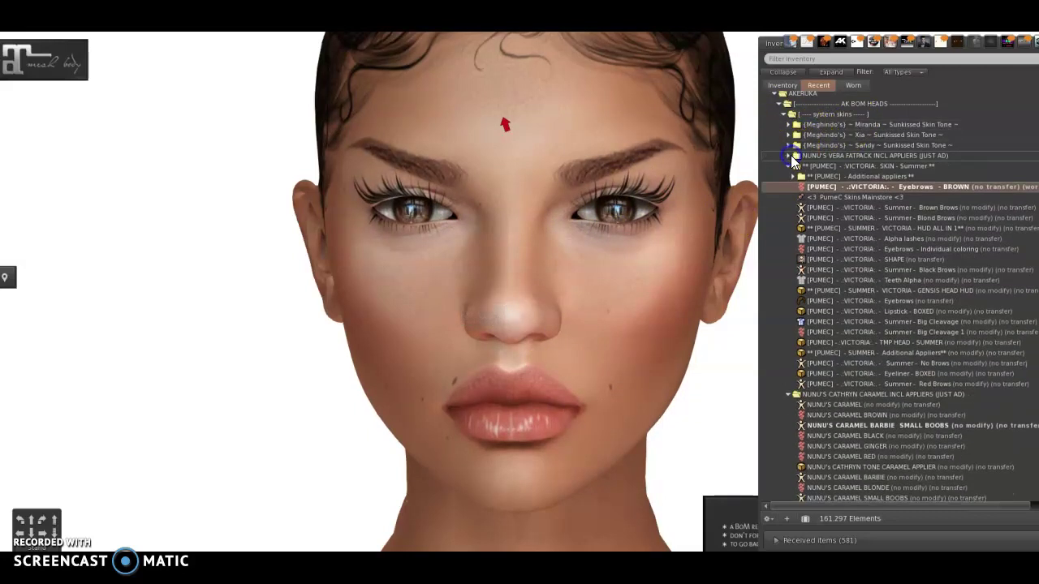
{"action": "left_click", "coordinate": [789, 165]}
{"action": "left_click", "coordinate": [788, 166]}
{"action": "left_click", "coordinate": [791, 177]}
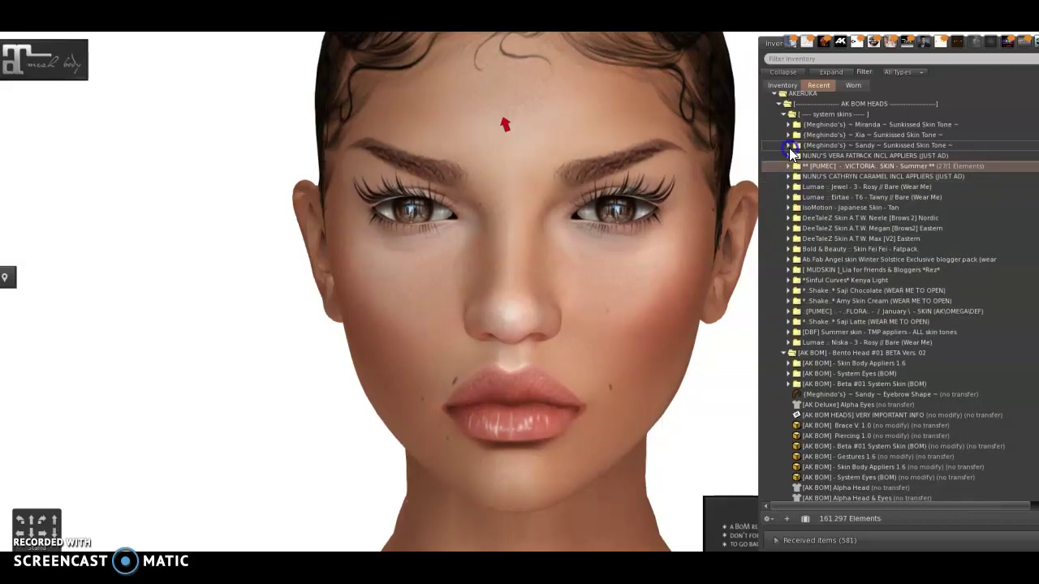
Wear the "{Meghindo's} ~ Sandy ~ Natural Small Cleavage ~ Sunkissed" skin with the Sandy Eyebrow Shape and inspect the face from different angles
{"action": "left_click", "coordinate": [788, 146]}
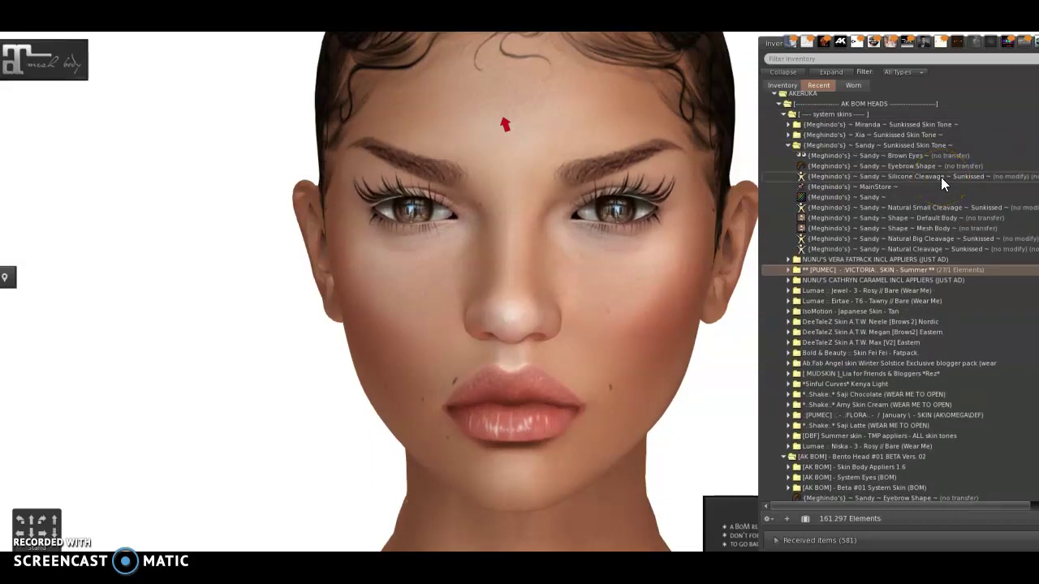
{"action": "left_click", "coordinate": [915, 209]}
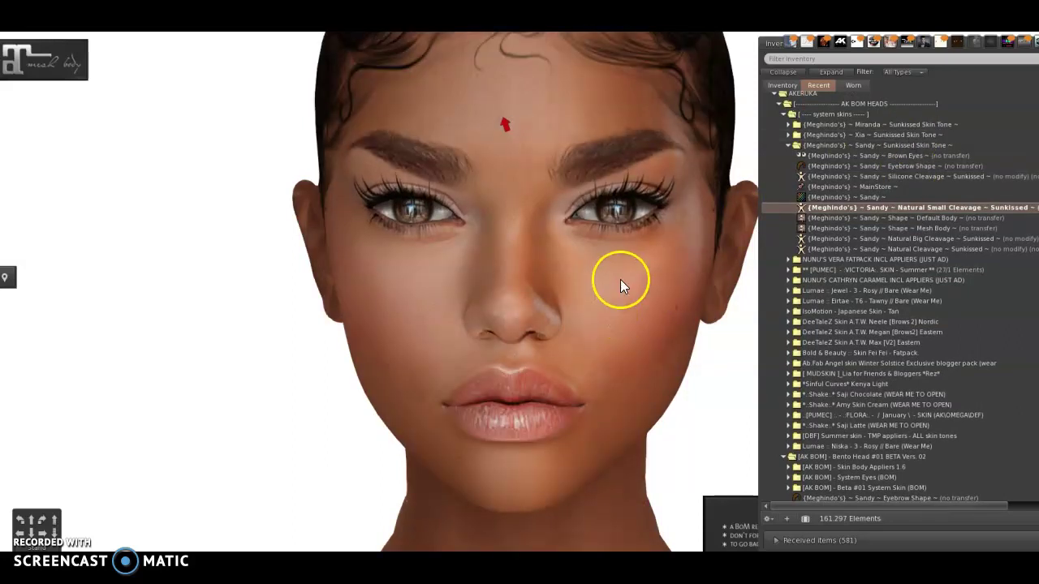
{"action": "left_click_drag", "start_coordinate": [577, 351], "coordinate": [546, 295]}
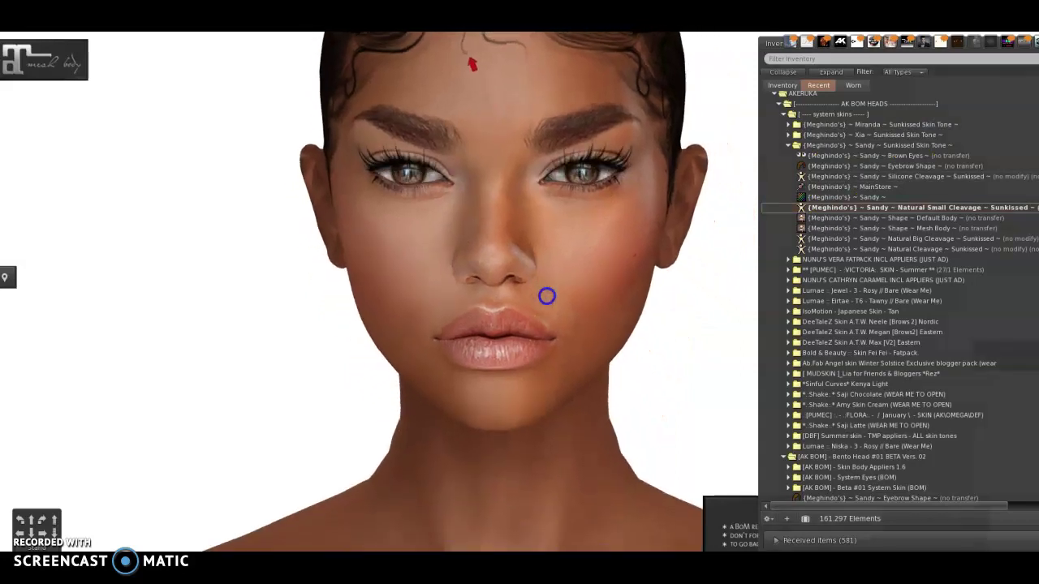
{"action": "left_click", "coordinate": [850, 165]}
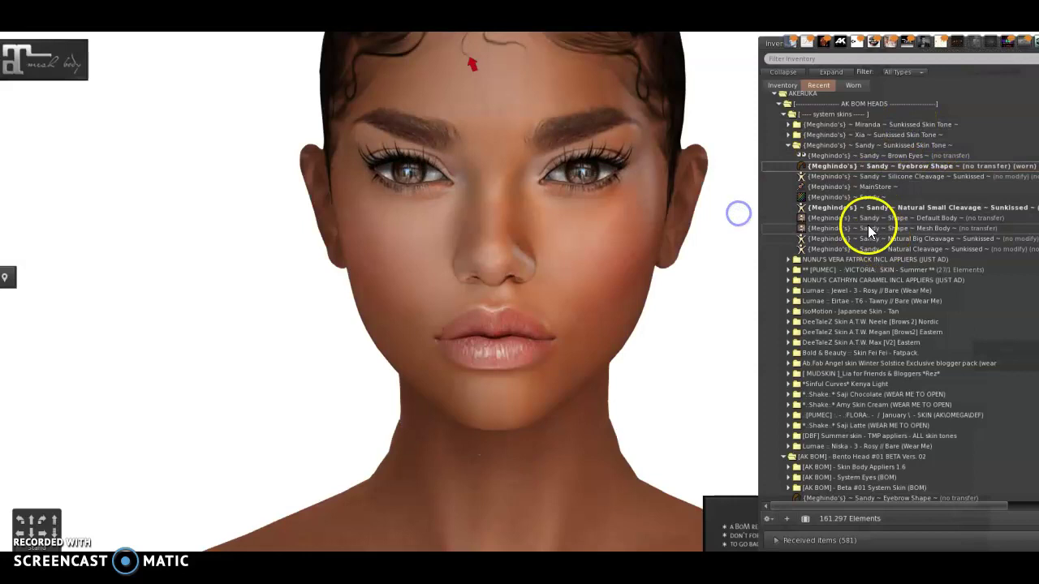
{"action": "left_click_drag", "start_coordinate": [481, 319], "coordinate": [547, 295]}
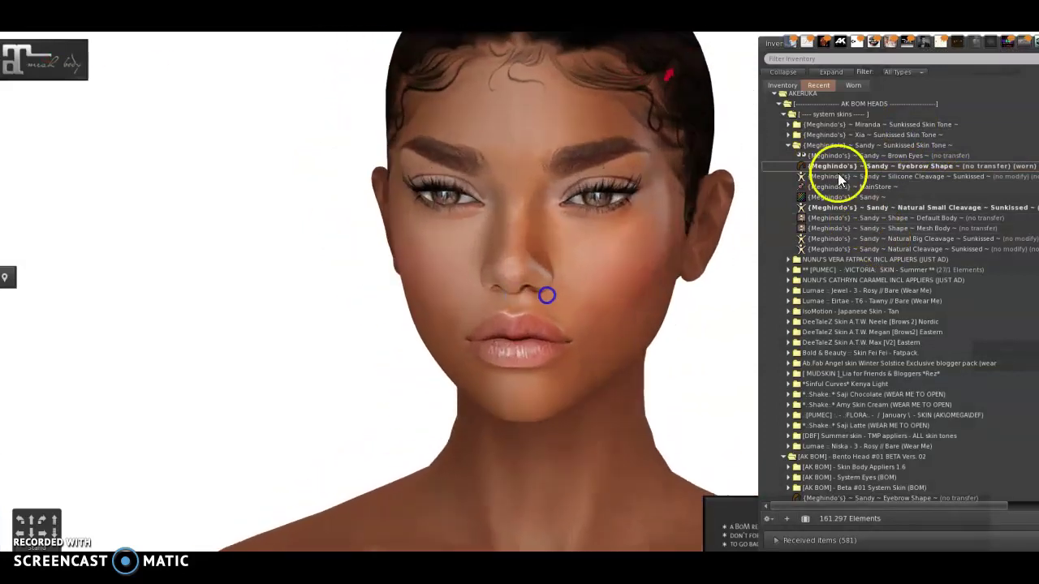
Replace the eyebrow shape with "{Meghindo's} ~ Xia ~ Brow Shape" from the Xia Sunkissed Skin Tone folder and inspect the brows
{"action": "left_click", "coordinate": [788, 135]}
{"action": "left_click", "coordinate": [882, 166]}
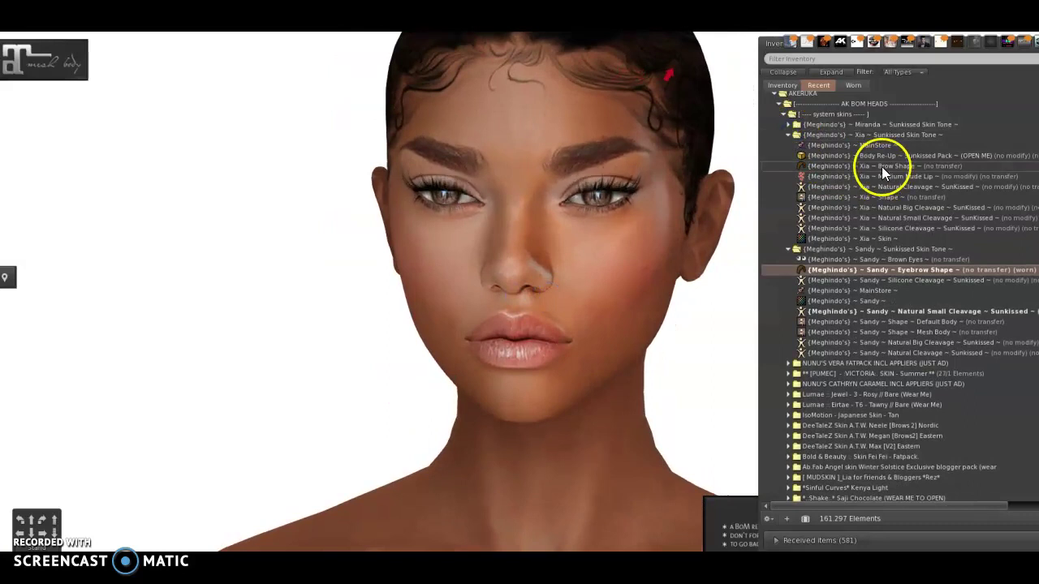
{"action": "scroll", "coordinate": [882, 167], "scroll_direction": "down", "scroll_amount": 1}
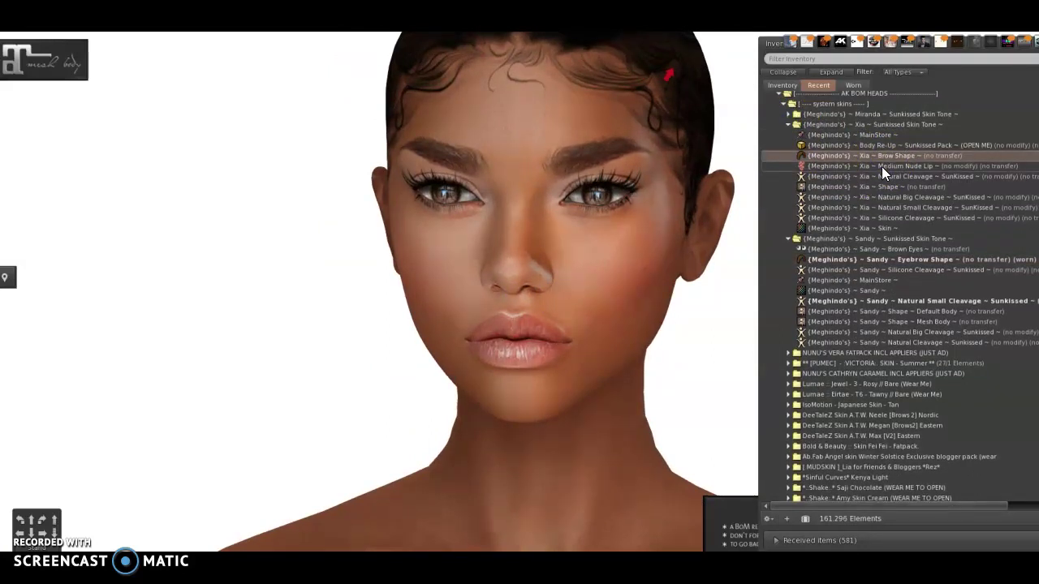
{"action": "double_click", "coordinate": [881, 167]}
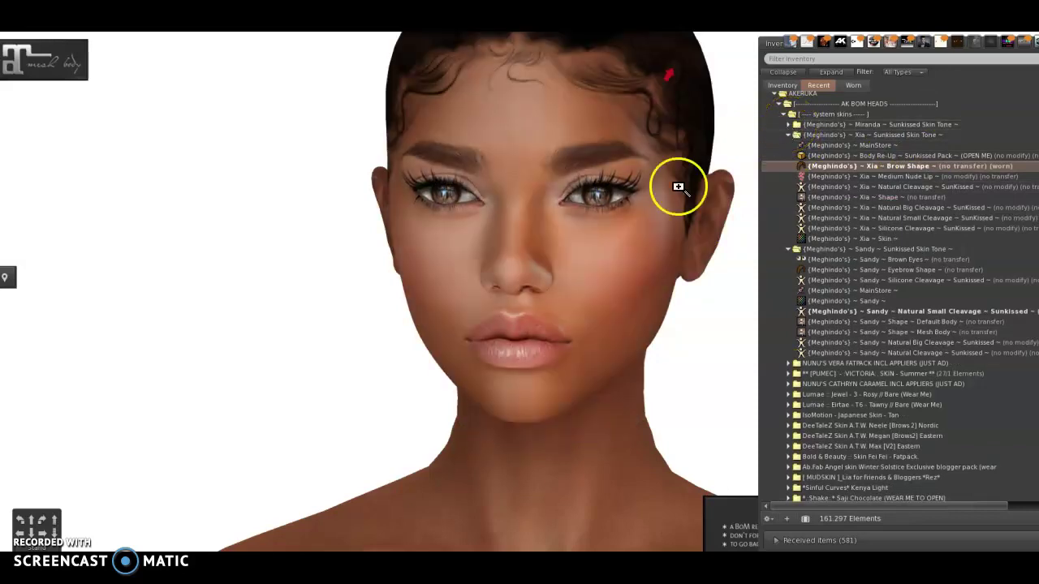
{"action": "left_click_drag", "start_coordinate": [552, 343], "coordinate": [547, 296], "text": "alt"}
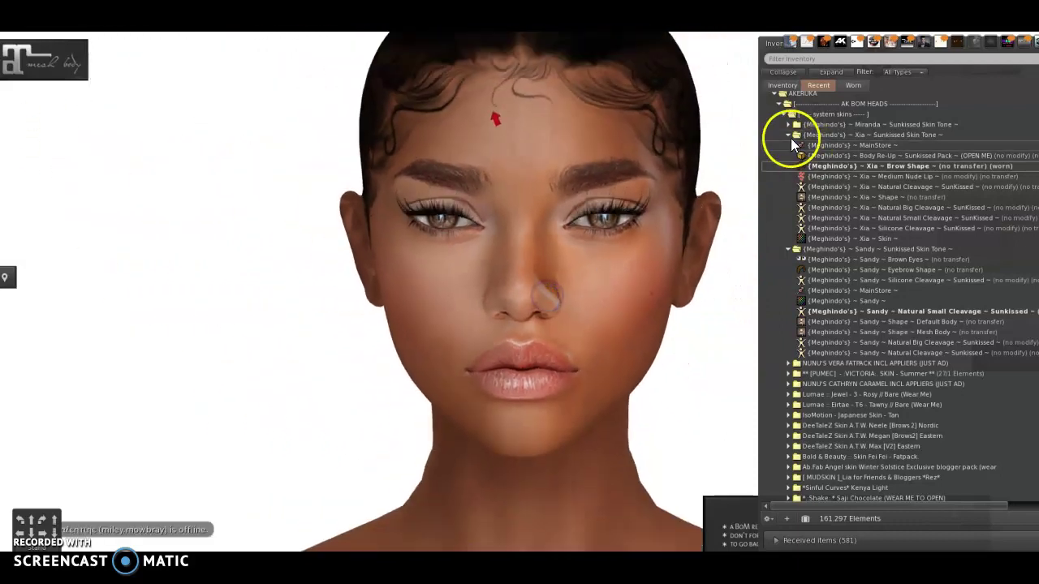
Wear the "{Meghindo's} ~ Xia ~ Natural Small Cleavage ~ SunKissed" skin and inspect the face up close
{"action": "left_click", "coordinate": [790, 136]}
{"action": "left_click", "coordinate": [790, 136]}
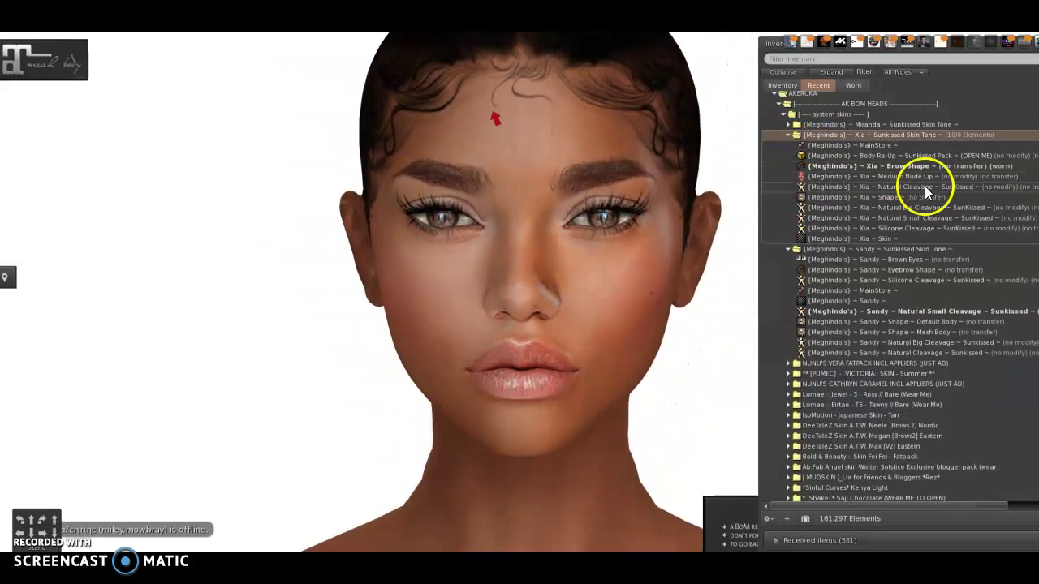
{"action": "left_click", "coordinate": [944, 220]}
{"action": "scroll", "coordinate": [941, 216], "scroll_direction": "down", "scroll_amount": 1}
{"action": "scroll", "coordinate": [940, 217], "scroll_direction": "up", "scroll_amount": 1}
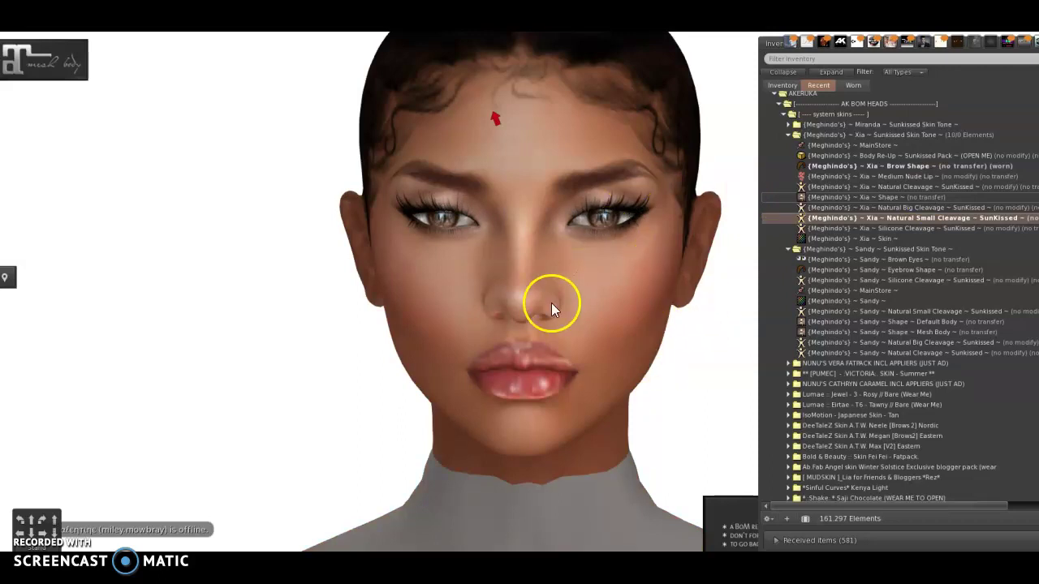
{"action": "left_click", "coordinate": [604, 275]}
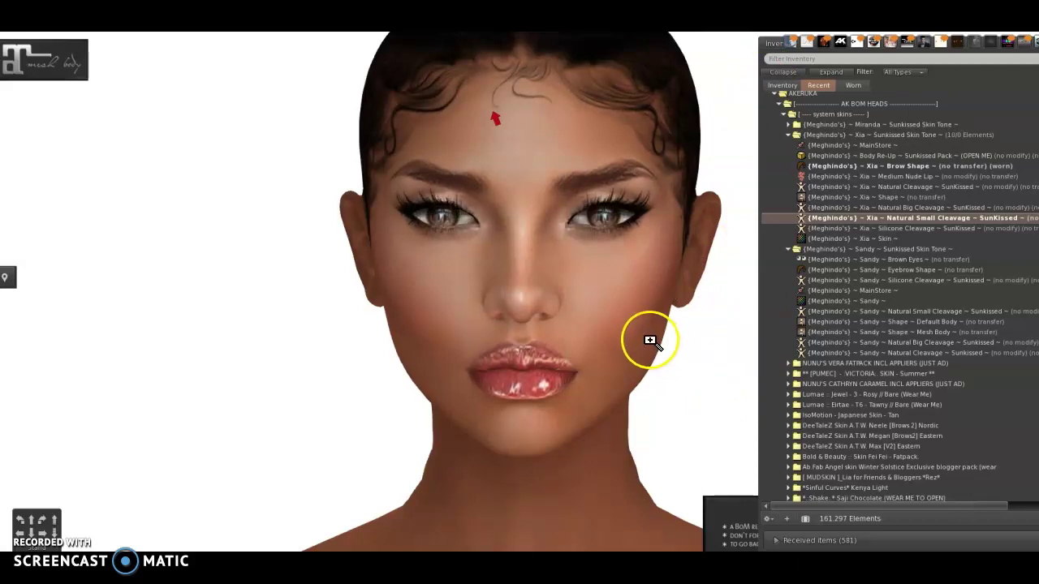
{"action": "left_click_drag", "start_coordinate": [547, 297], "coordinate": [546, 296]}
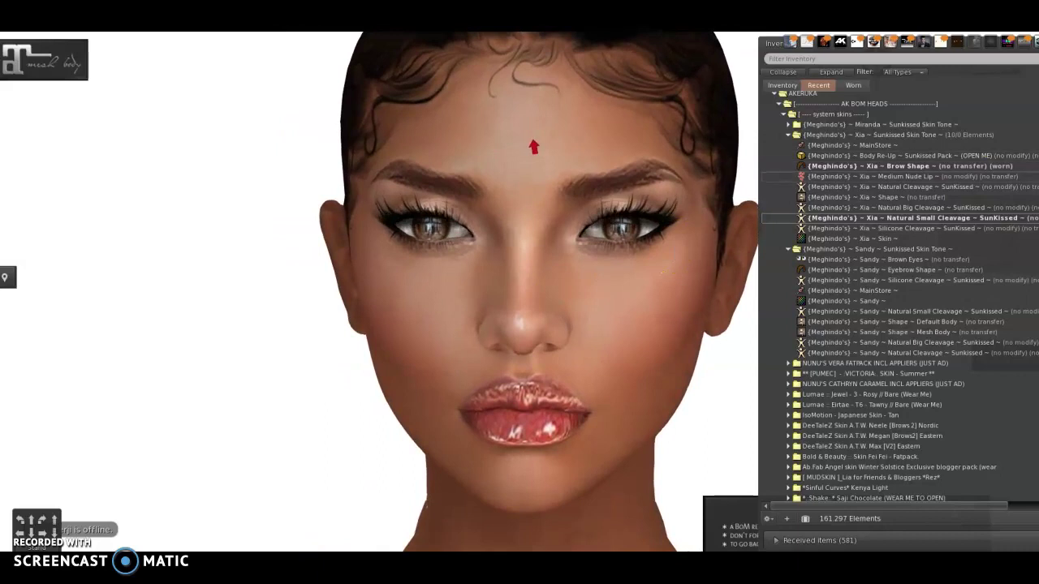
Wear the "{Meghindo's} ~ Miranda ~ Natural Small Cleavage ~ SunKissed" skin from the Miranda Sunkissed Skin Tone folder and inspect the face
{"action": "left_click", "coordinate": [787, 136]}
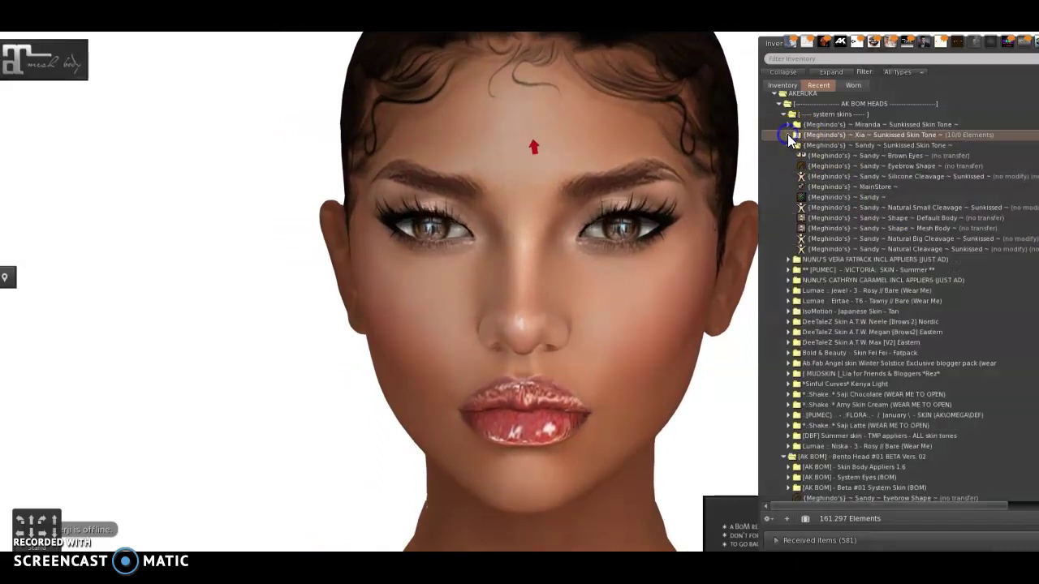
{"action": "left_click", "coordinate": [789, 125]}
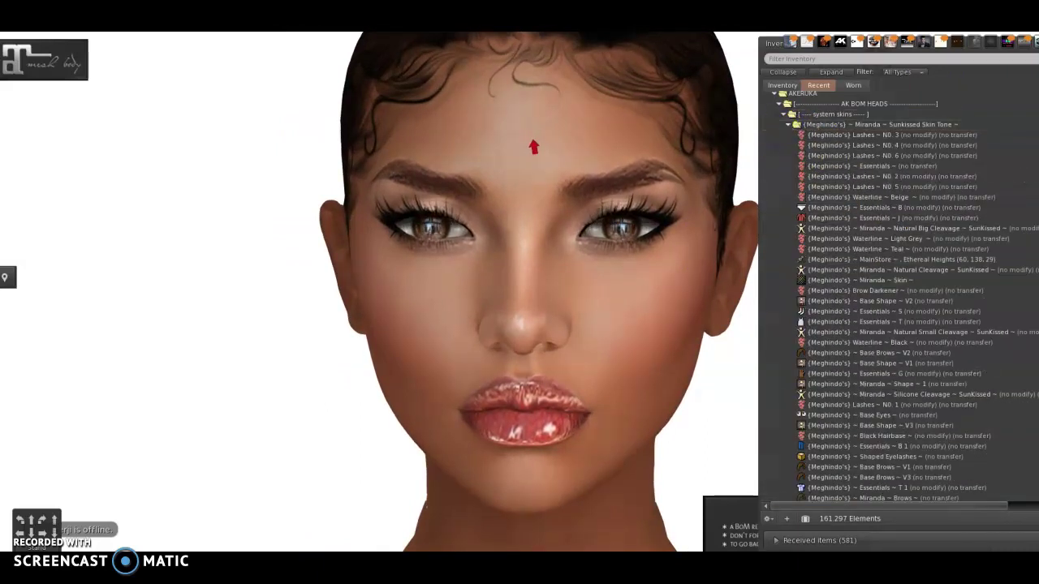
{"action": "left_click", "coordinate": [964, 331]}
{"action": "double_click", "coordinate": [964, 331]}
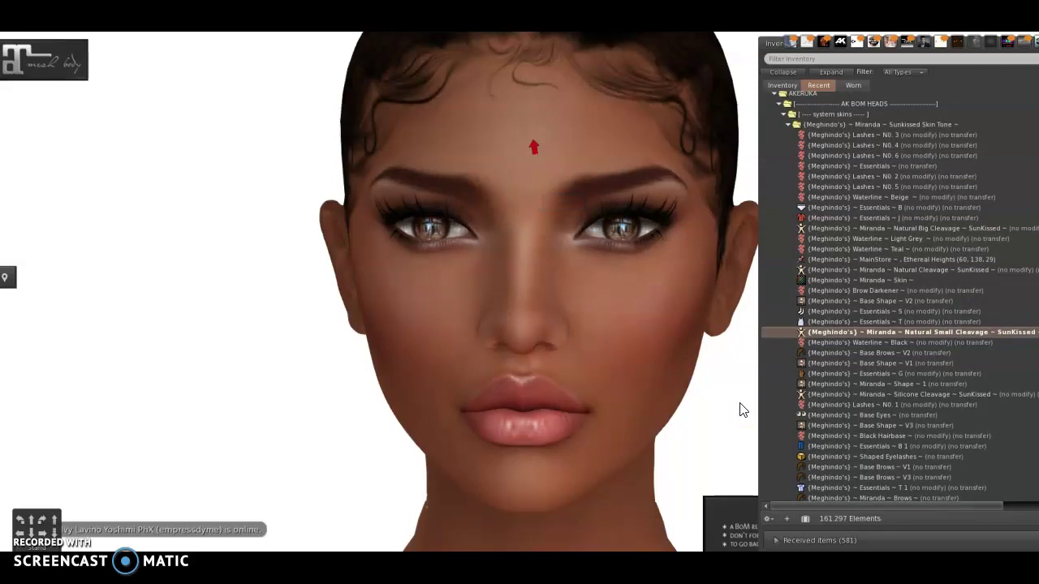
{"action": "left_click", "coordinate": [566, 376], "text": "alt"}
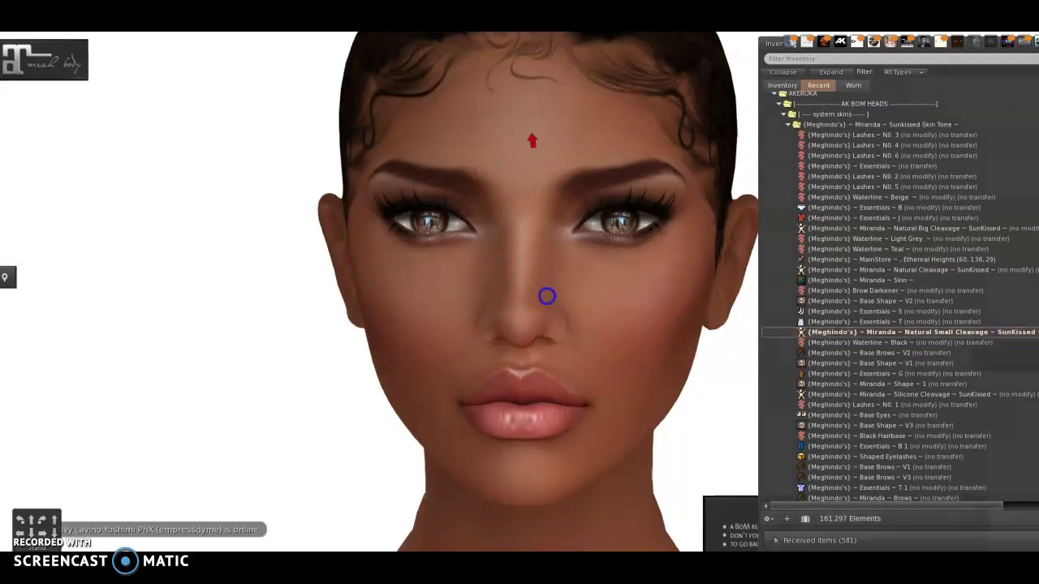
{"action": "left_click_drag", "start_coordinate": [542, 265], "coordinate": [547, 296]}
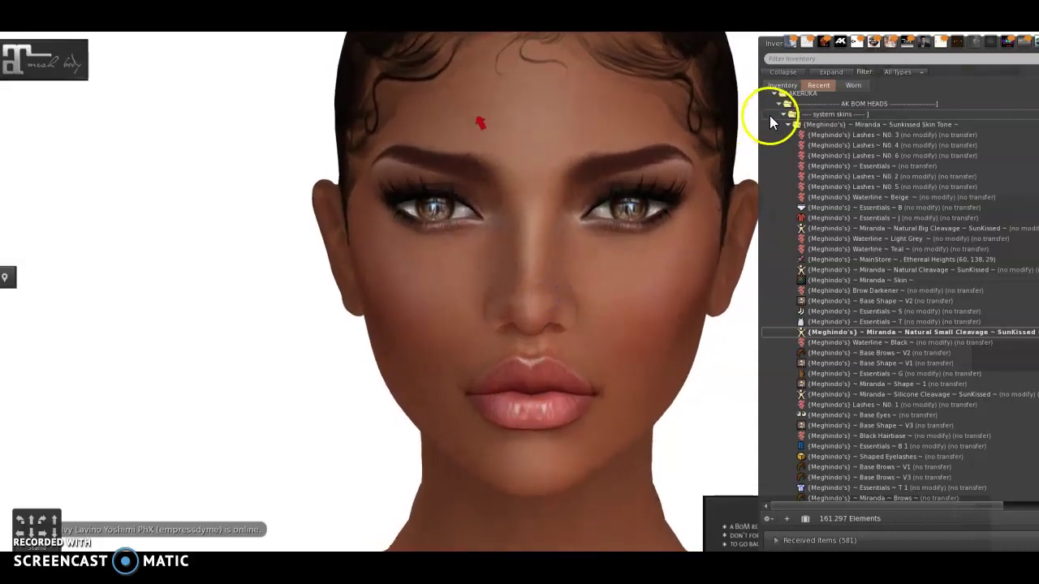
Search the whole inventory for "Eyes" and wear "LAQ ~ System eyes [Brown]" from the LAQ Bento head - Ana 3.05 folder
{"action": "left_click", "coordinate": [783, 85]}
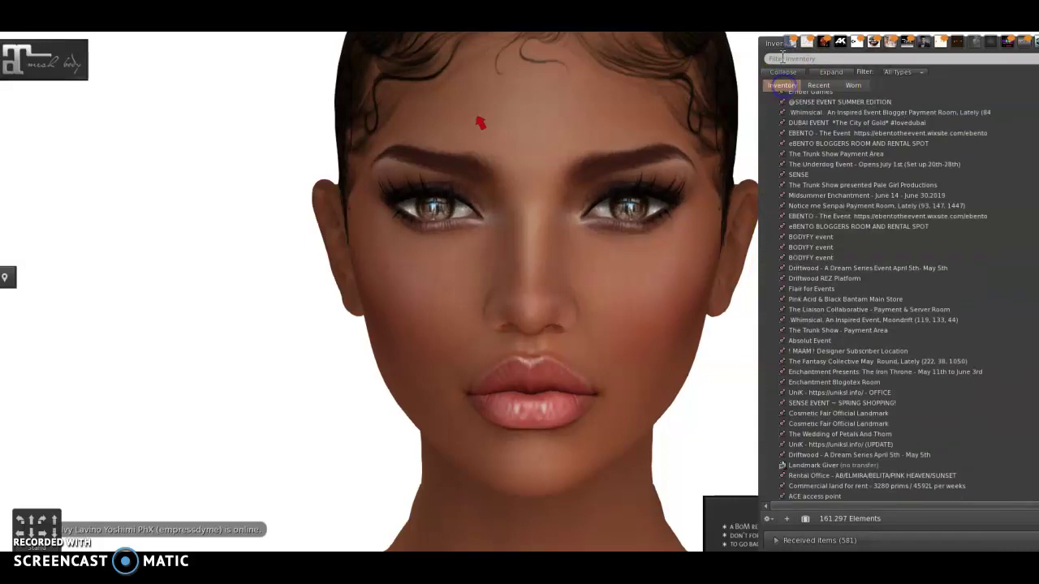
{"action": "left_click", "coordinate": [779, 58]}
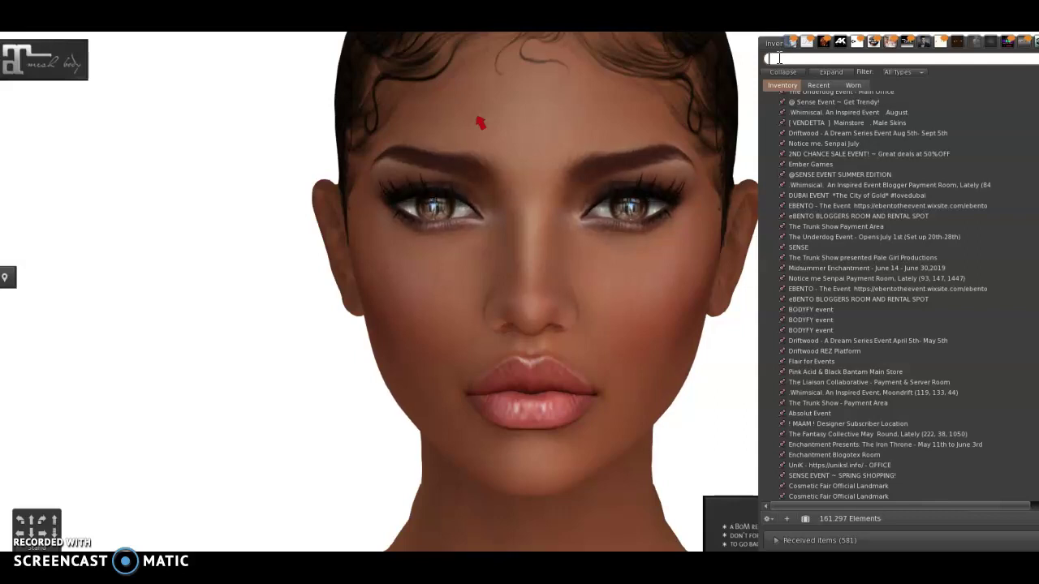
{"action": "type", "text": "l"}
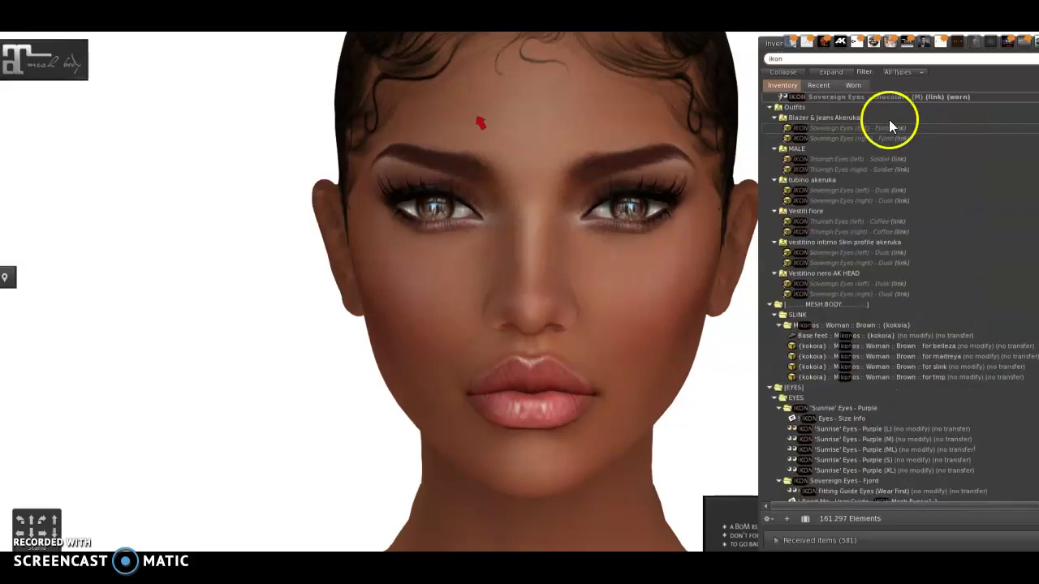
{"action": "left_click_drag", "start_coordinate": [801, 60], "coordinate": [466, 85]}
{"action": "type", "text": "Eyes"}
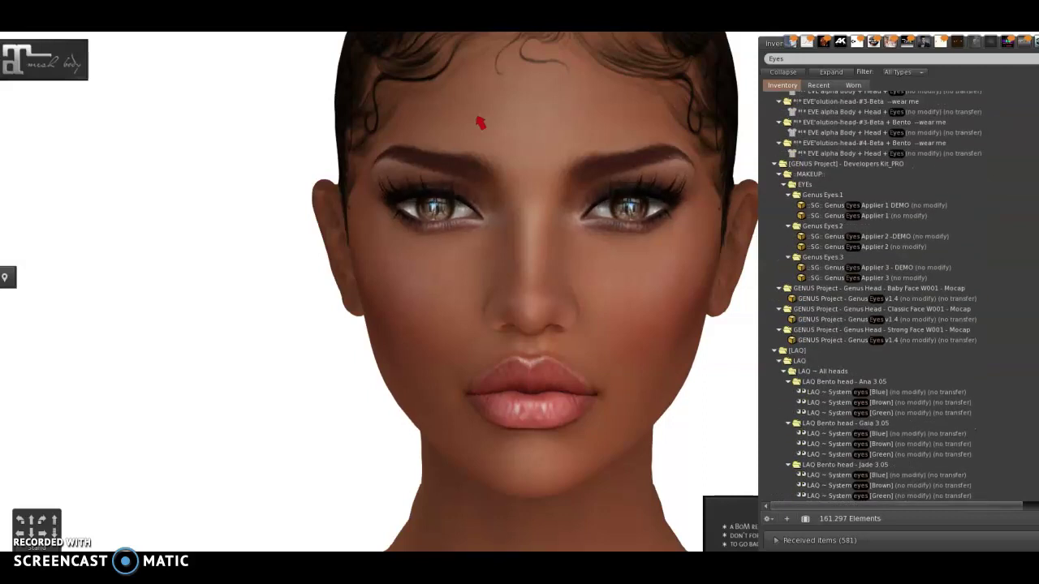
{"action": "left_click", "coordinate": [916, 408]}
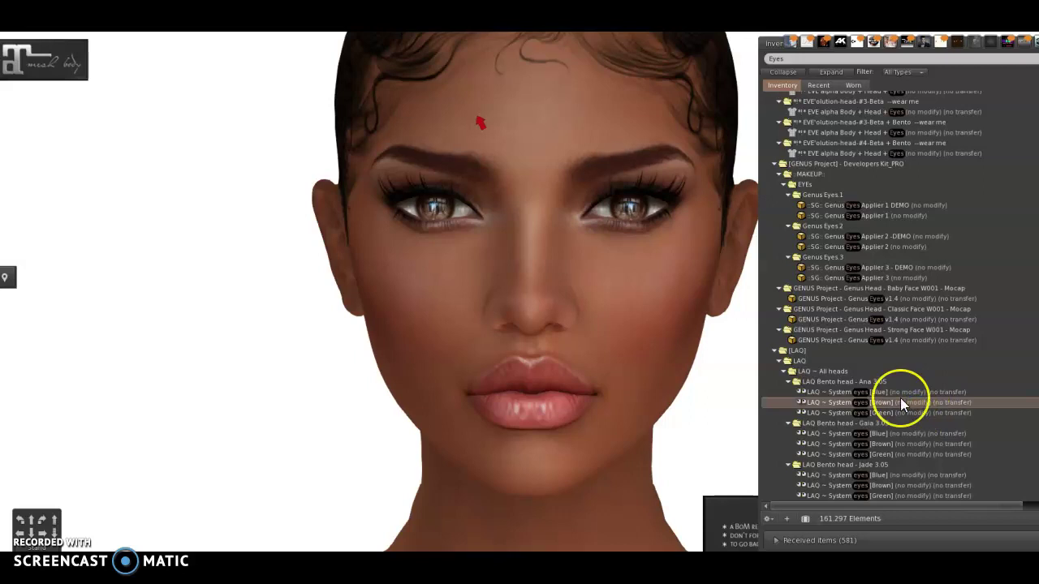
{"action": "double_click", "coordinate": [900, 403]}
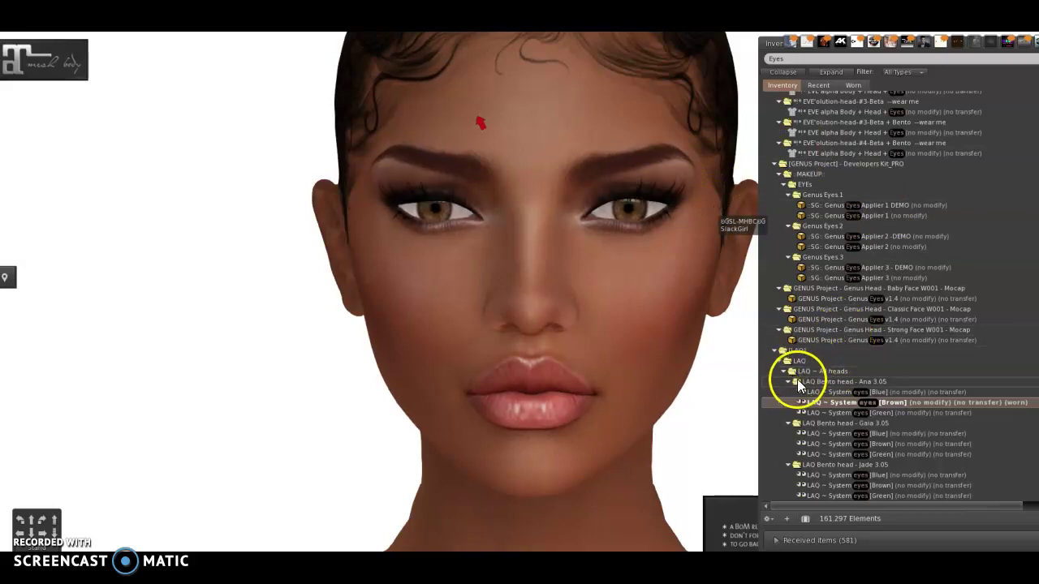
Collapse the LAQ and AKERUKA folders, and try the AVELINE Hazel - Iris (M) eyes in Natural-M and Natural-XS
{"action": "left_click", "coordinate": [775, 349]}
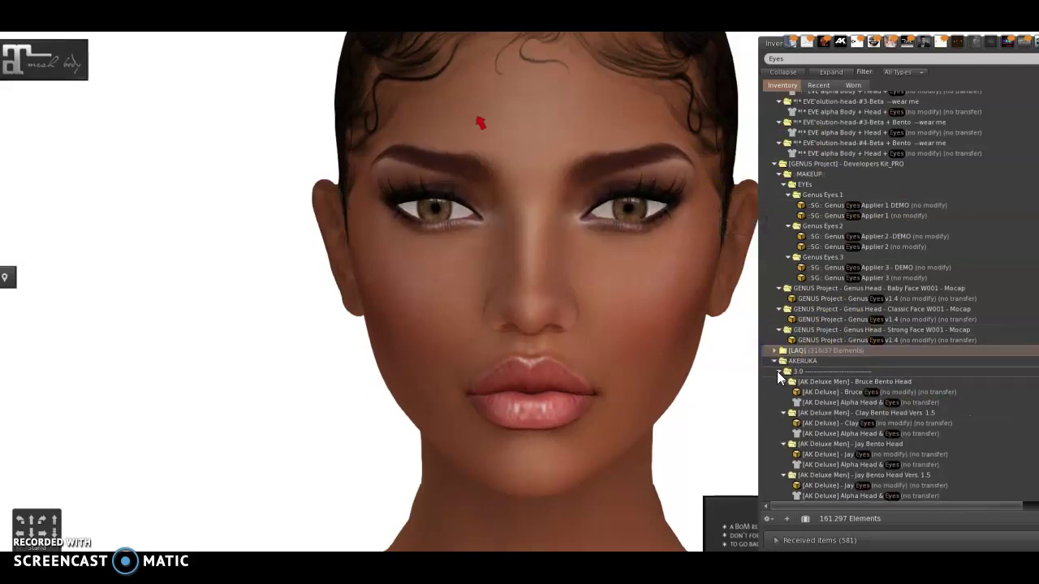
{"action": "left_click", "coordinate": [775, 361]}
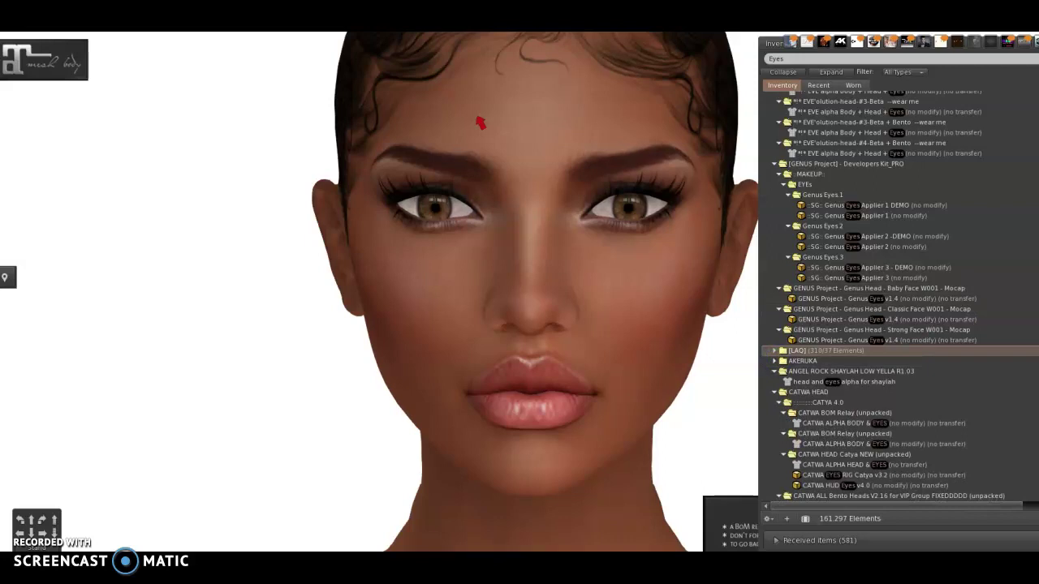
{"action": "scroll", "coordinate": [893, 300], "scroll_direction": "down", "scroll_amount": 20}
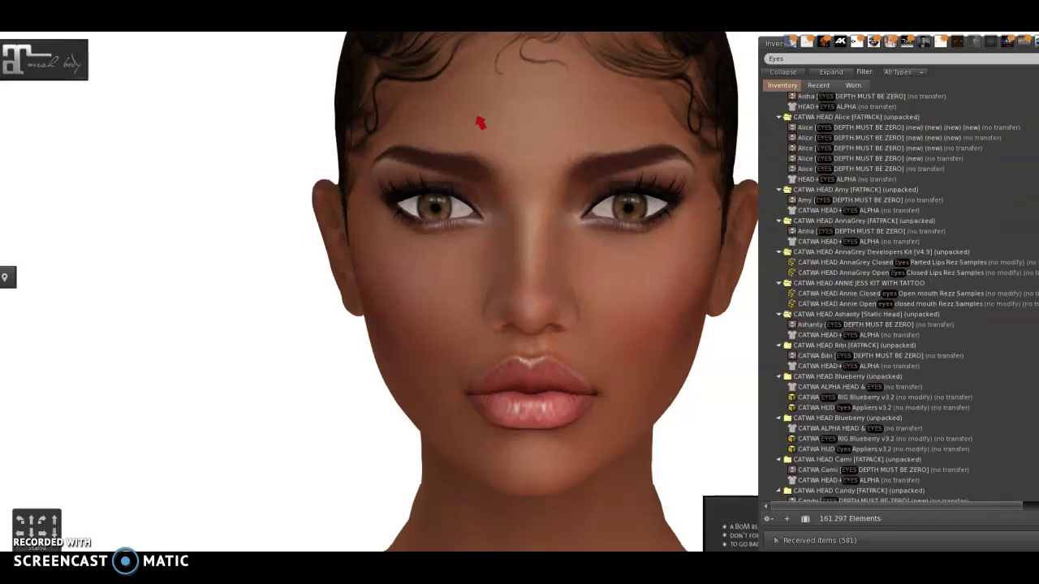
{"action": "scroll", "coordinate": [892, 300], "scroll_direction": "down", "scroll_amount": 20}
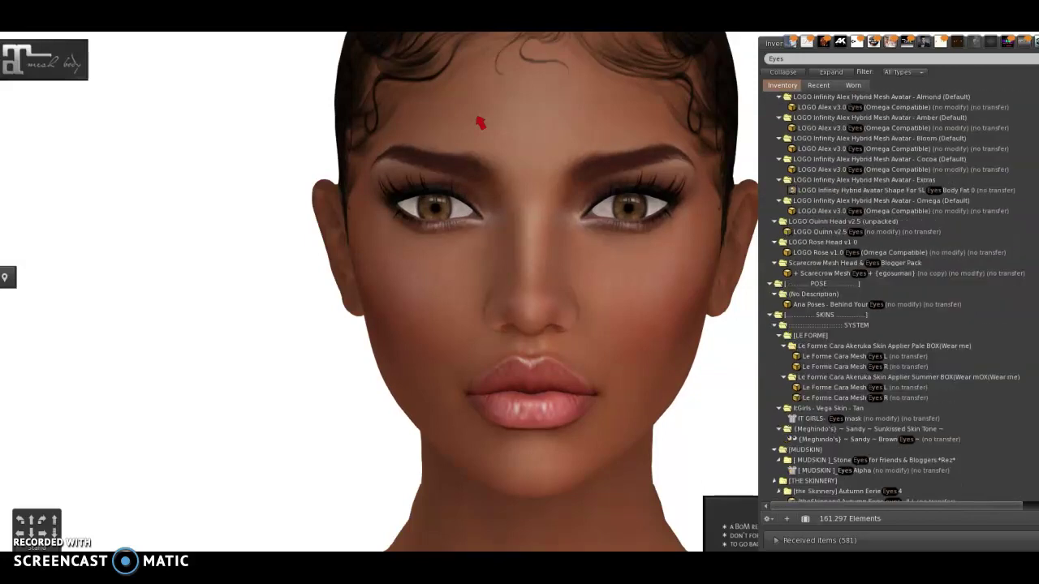
{"action": "scroll", "coordinate": [893, 300], "scroll_direction": "down", "scroll_amount": 20}
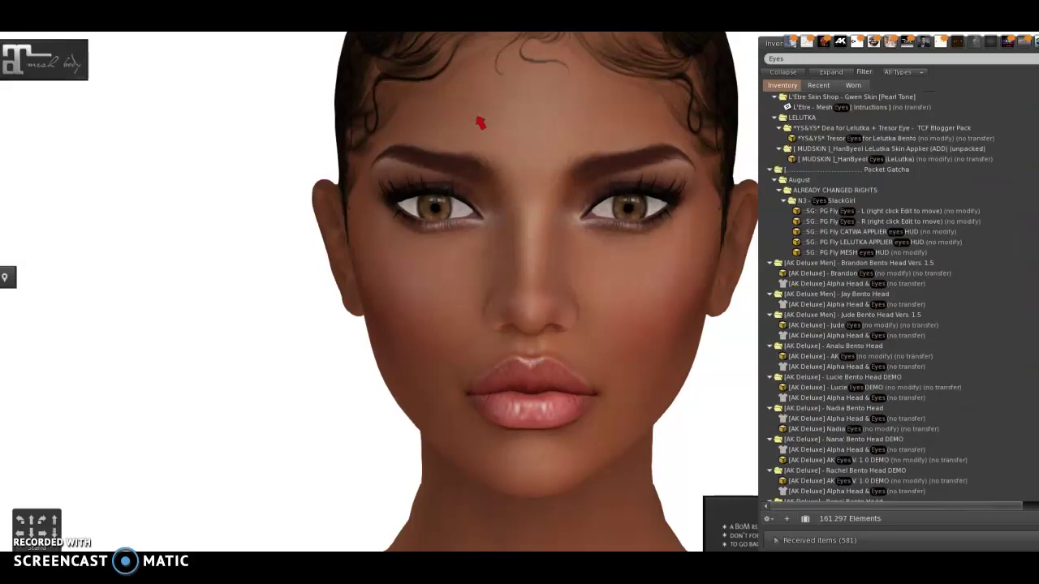
{"action": "scroll", "coordinate": [893, 301], "scroll_direction": "down", "scroll_amount": 15}
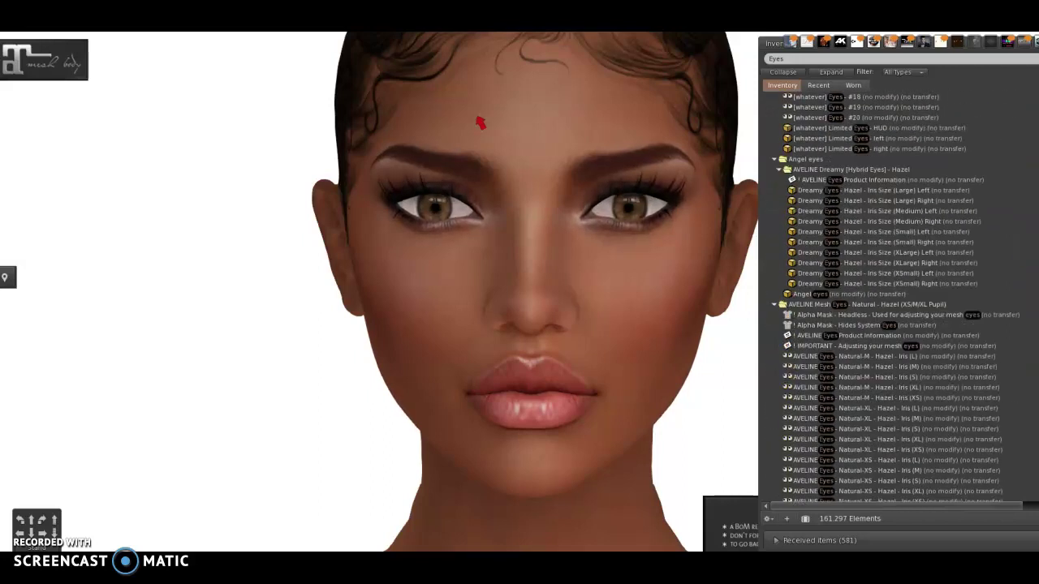
{"action": "left_click", "coordinate": [934, 387]}
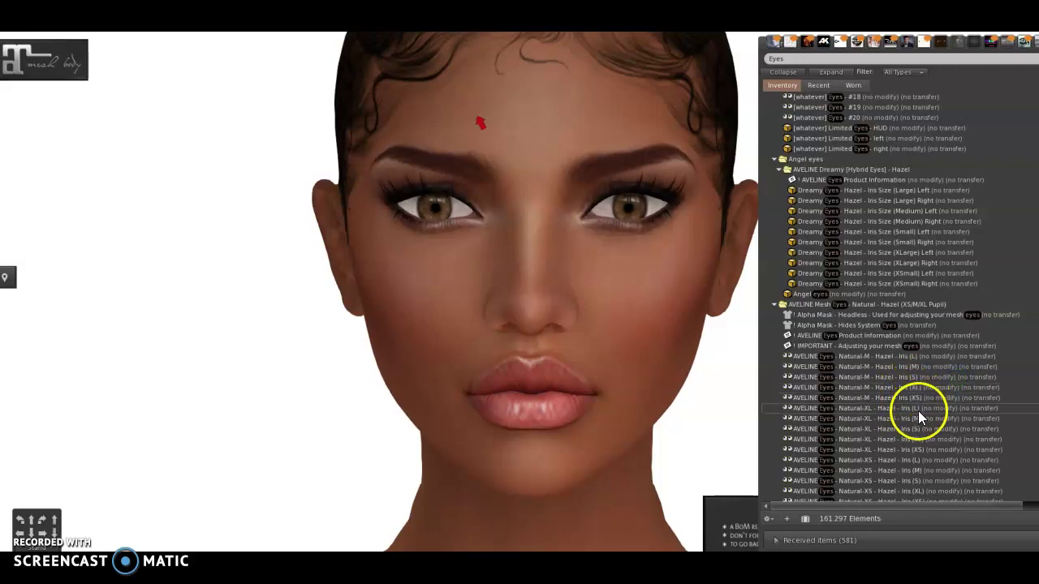
{"action": "left_click", "coordinate": [917, 378]}
{"action": "left_click", "coordinate": [910, 368]}
{"action": "double_click", "coordinate": [910, 370]}
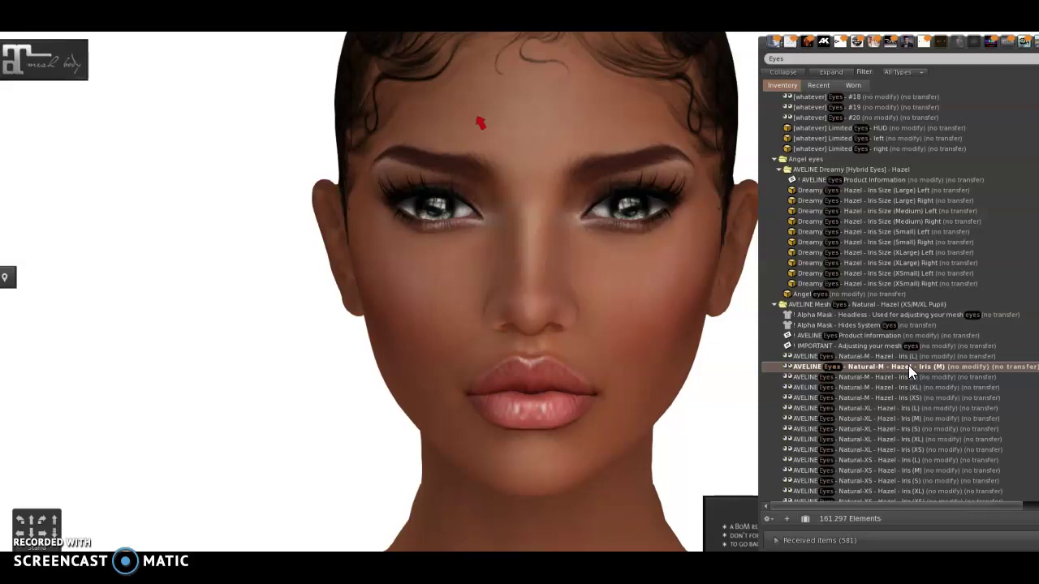
{"action": "left_click", "coordinate": [909, 471]}
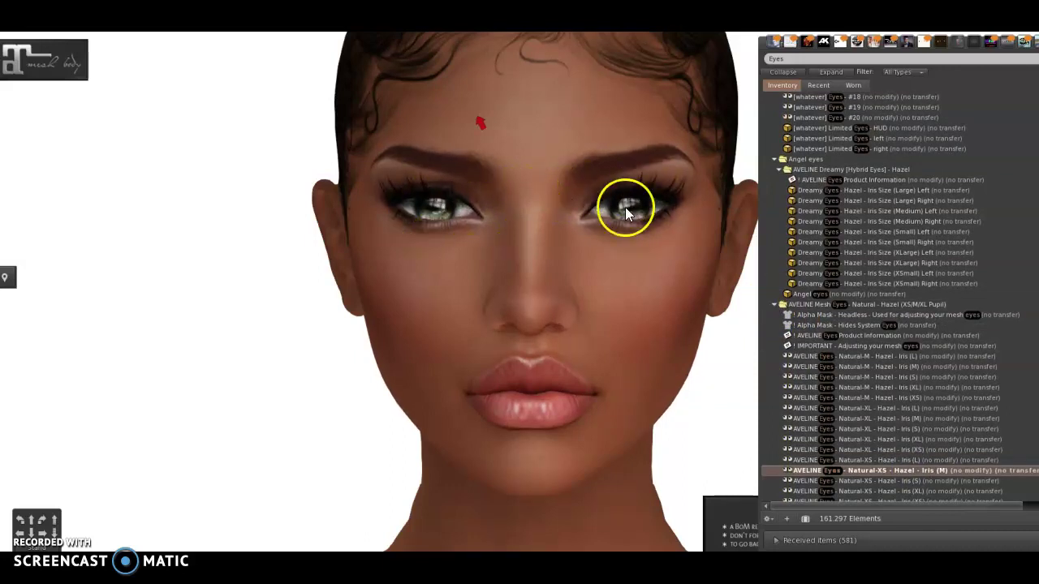
Wear the "DS'ELLES EYES Apocalypse - GRIS" eyes, and replace them with "IKON Sovereign Eyes - Fjord (M)"
{"action": "left_click", "coordinate": [776, 305]}
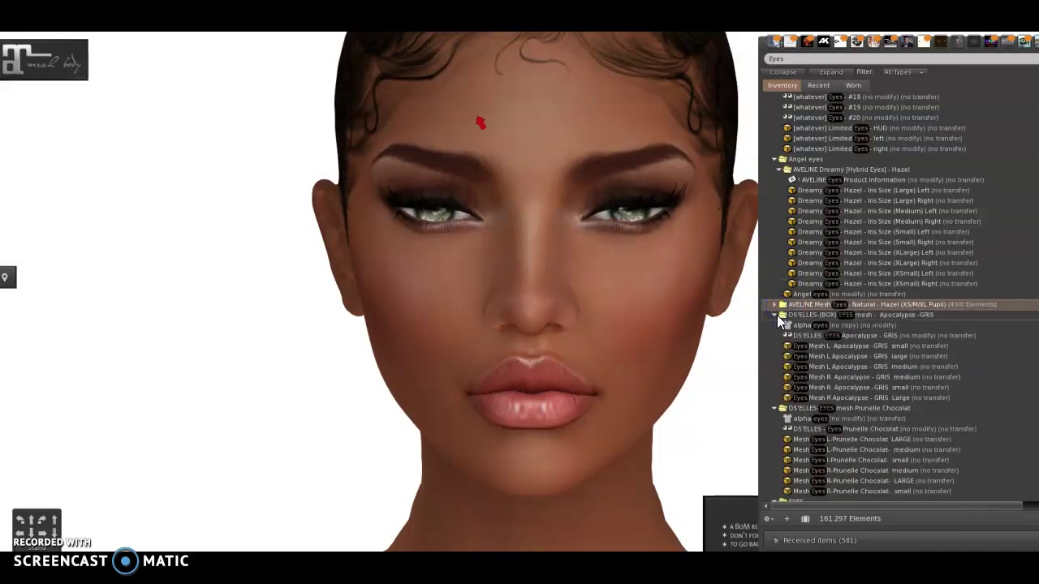
{"action": "double_click", "coordinate": [835, 335]}
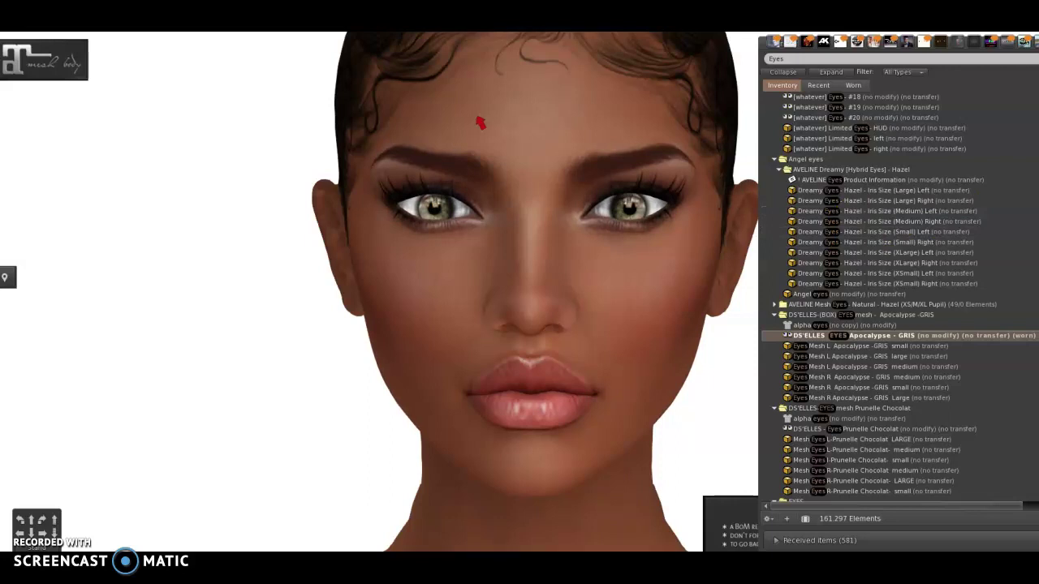
{"action": "scroll", "coordinate": [893, 325], "scroll_direction": "down", "scroll_amount": 10}
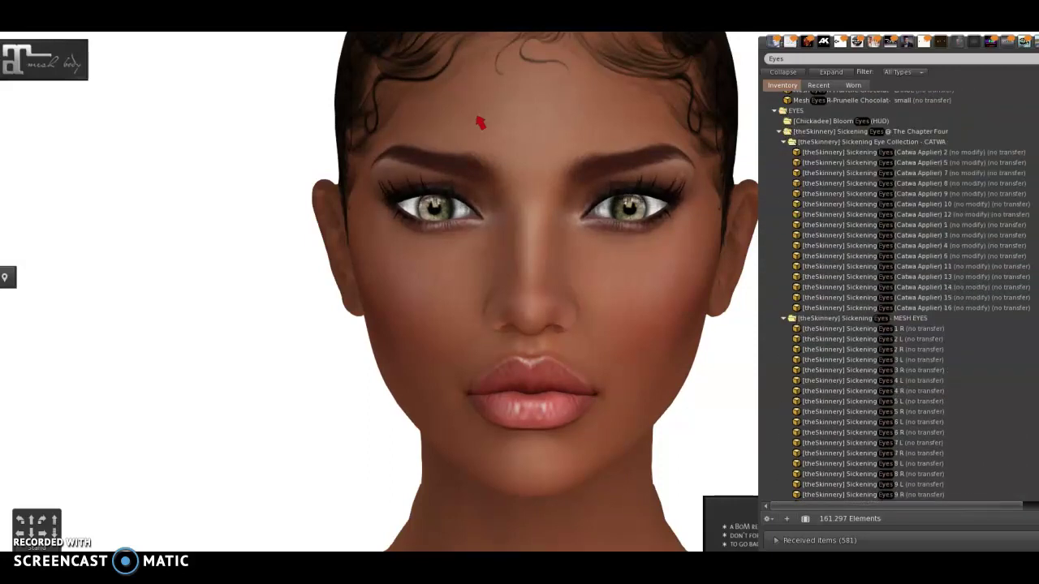
{"action": "scroll", "coordinate": [882, 363], "scroll_direction": "down", "scroll_amount": 10}
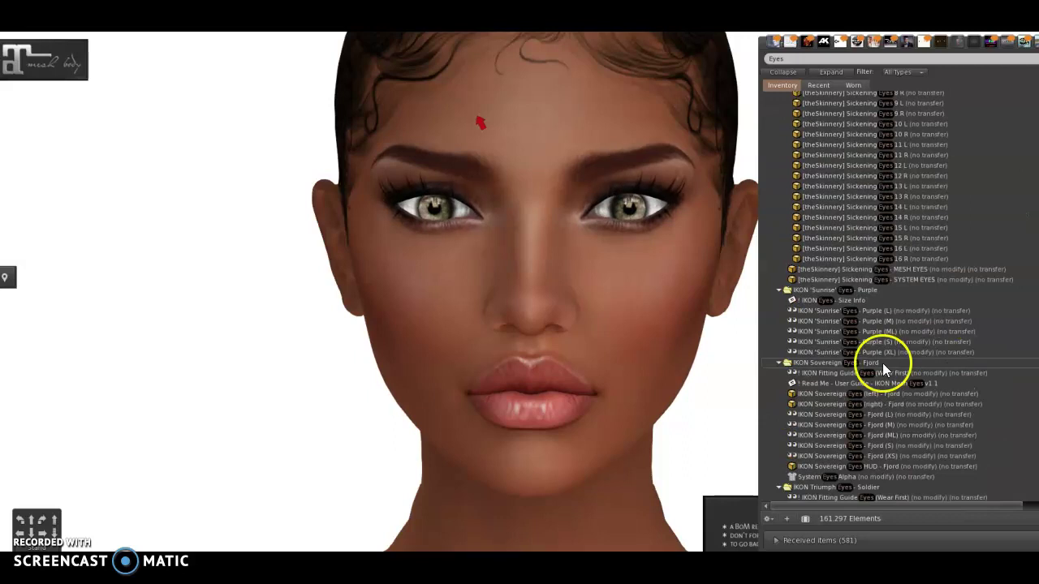
{"action": "left_click", "coordinate": [875, 424]}
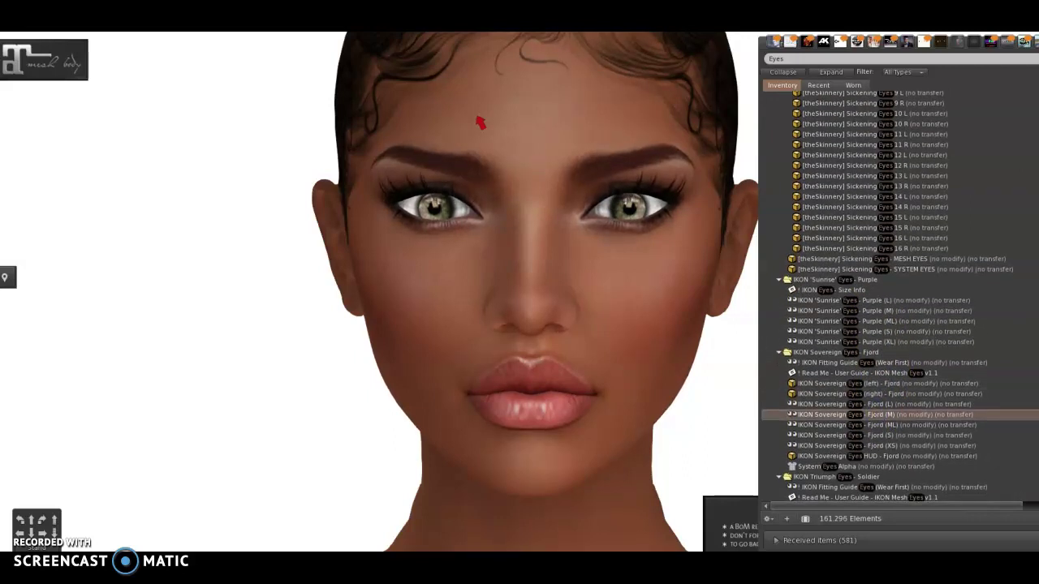
Replace the eyes with "~*By Snow*~ Dolly Eyes (Blind - M)" from the Dolly Eyes (Blind) folder
{"action": "scroll", "coordinate": [899, 297], "scroll_direction": "down", "scroll_amount": 15}
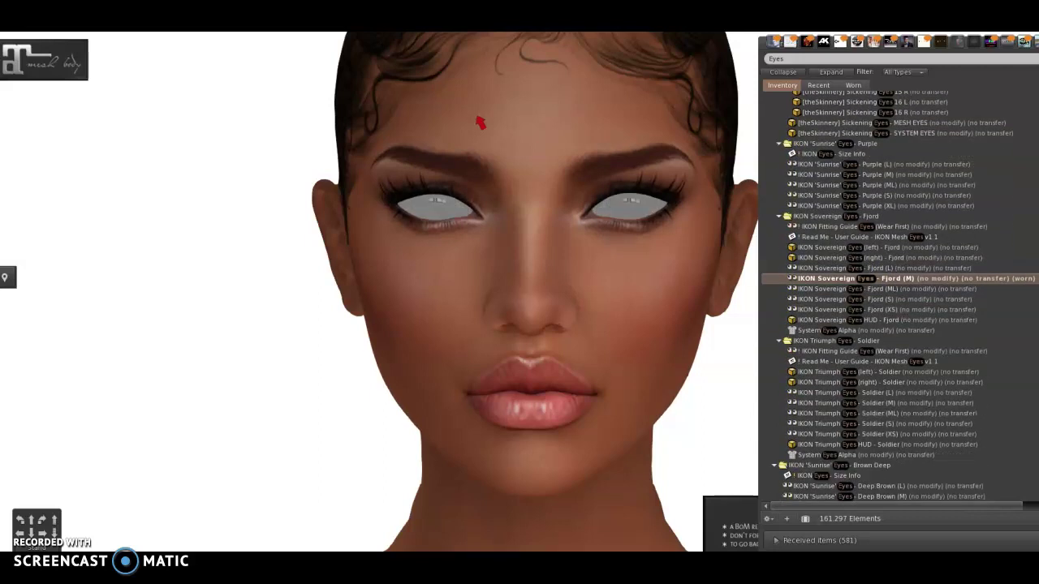
{"action": "scroll", "coordinate": [893, 297], "scroll_direction": "down", "scroll_amount": 15}
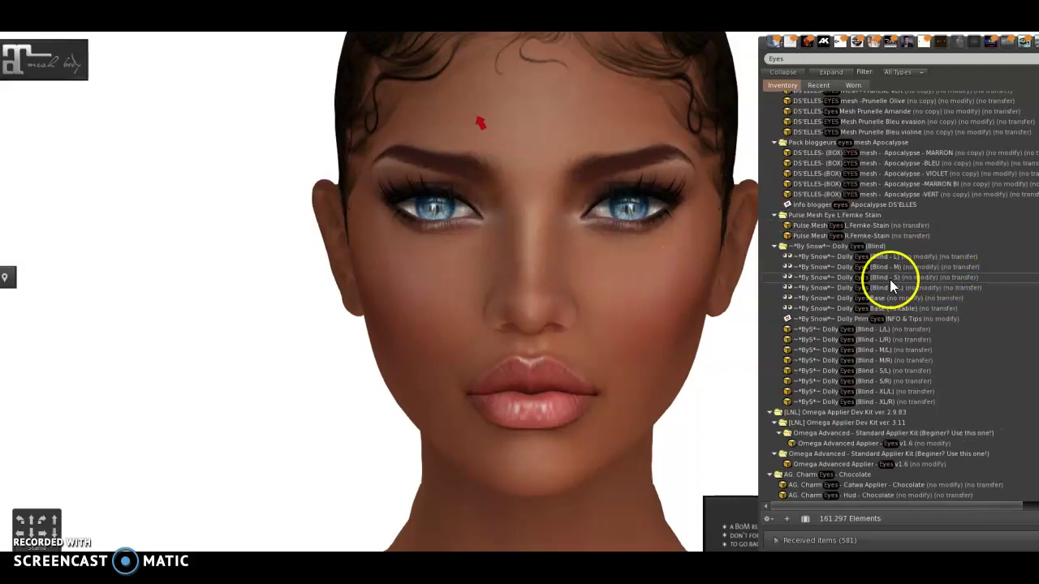
{"action": "left_click", "coordinate": [848, 269]}
{"action": "double_click", "coordinate": [847, 270]}
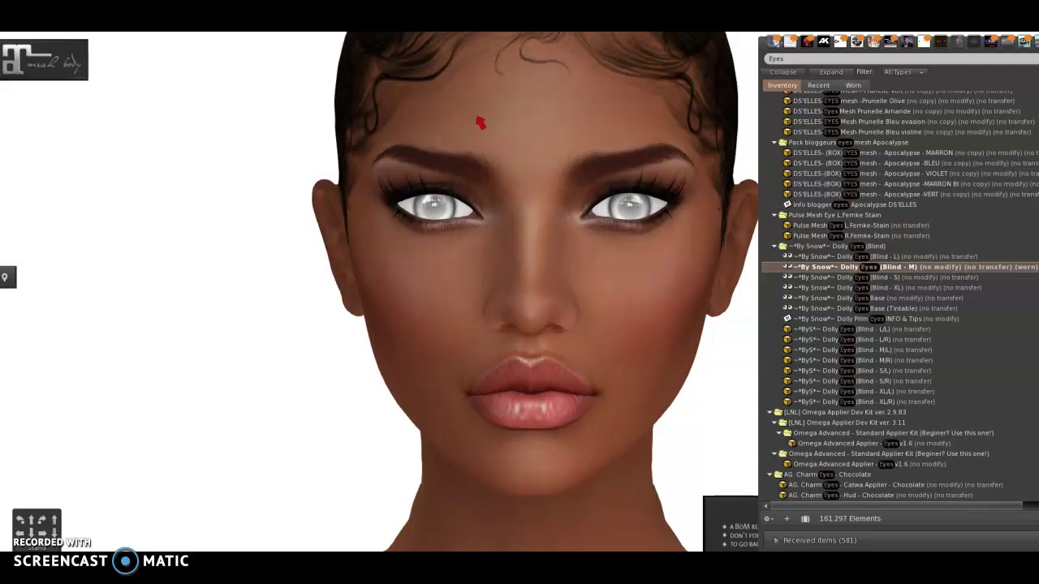
Wear the "IKON Charm Eyes - Ghost (M)" eyes, and replace them with "IKON Hope Eyes - Fjord (M)"
{"action": "scroll", "coordinate": [900, 297], "scroll_direction": "down", "scroll_amount": 10}
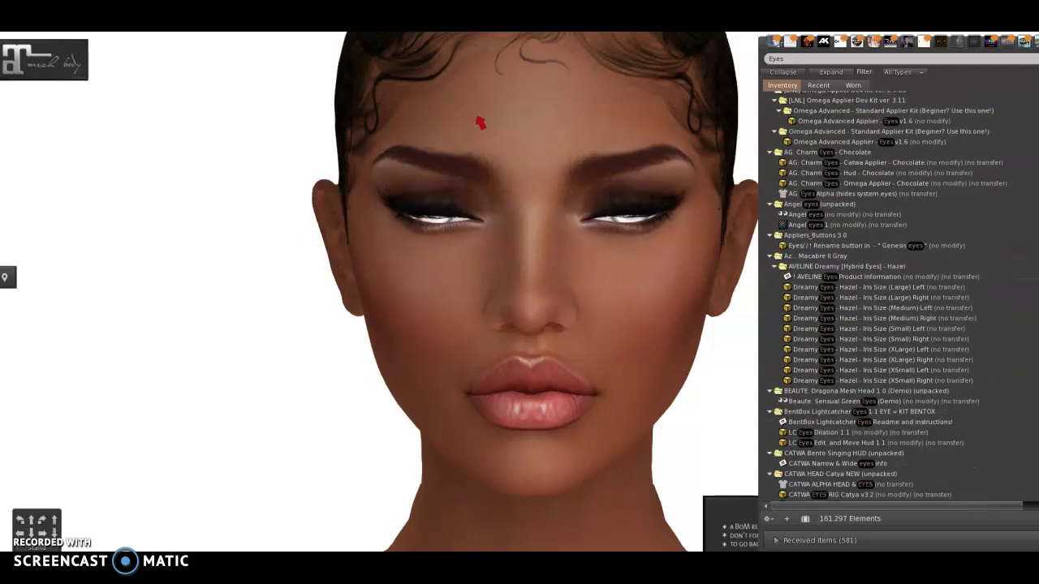
{"action": "scroll", "coordinate": [900, 297], "scroll_direction": "down", "scroll_amount": 12}
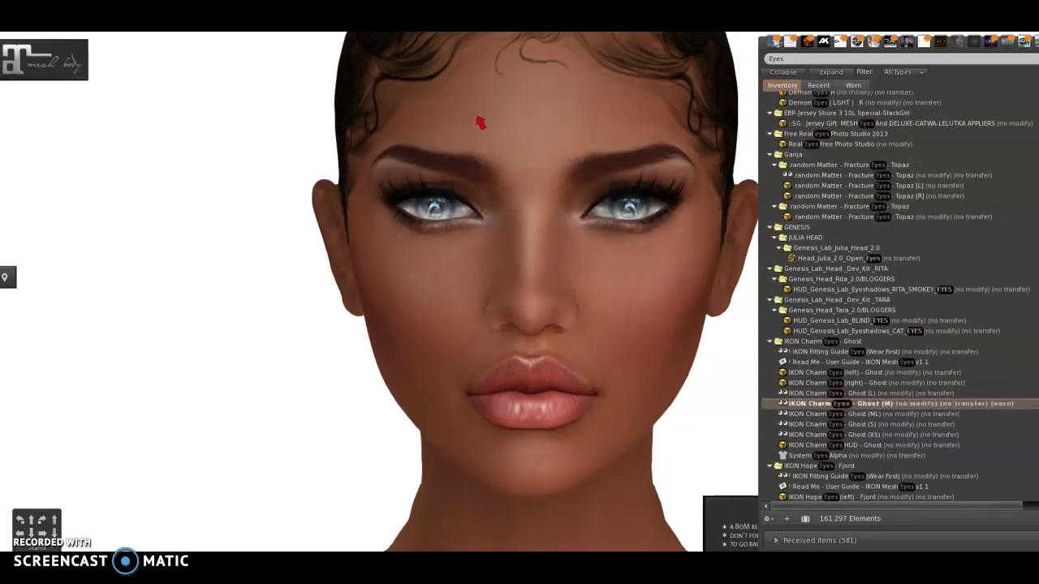
{"action": "scroll", "coordinate": [900, 297], "scroll_direction": "down", "scroll_amount": 5}
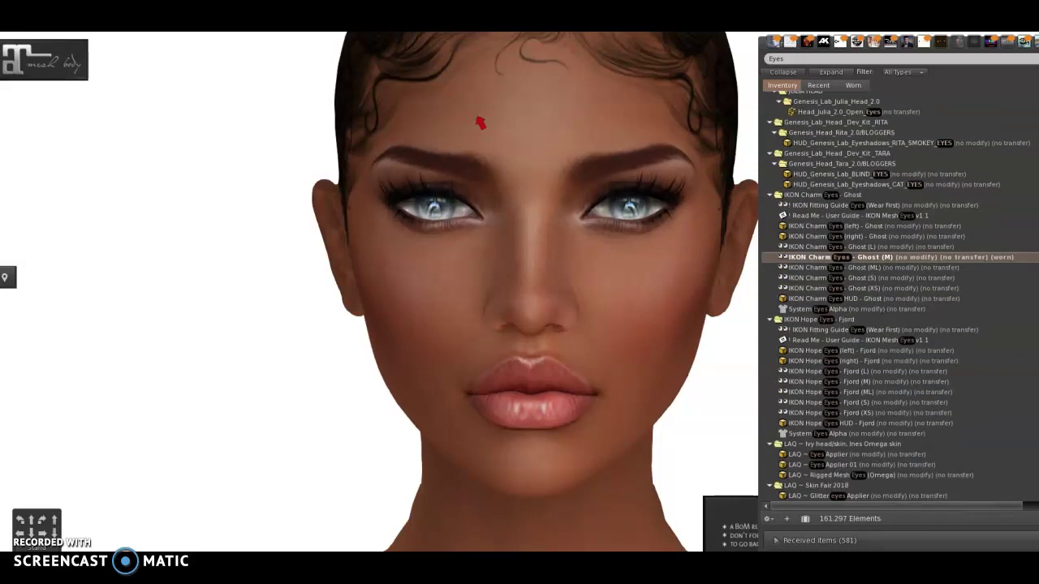
{"action": "left_click", "coordinate": [857, 383]}
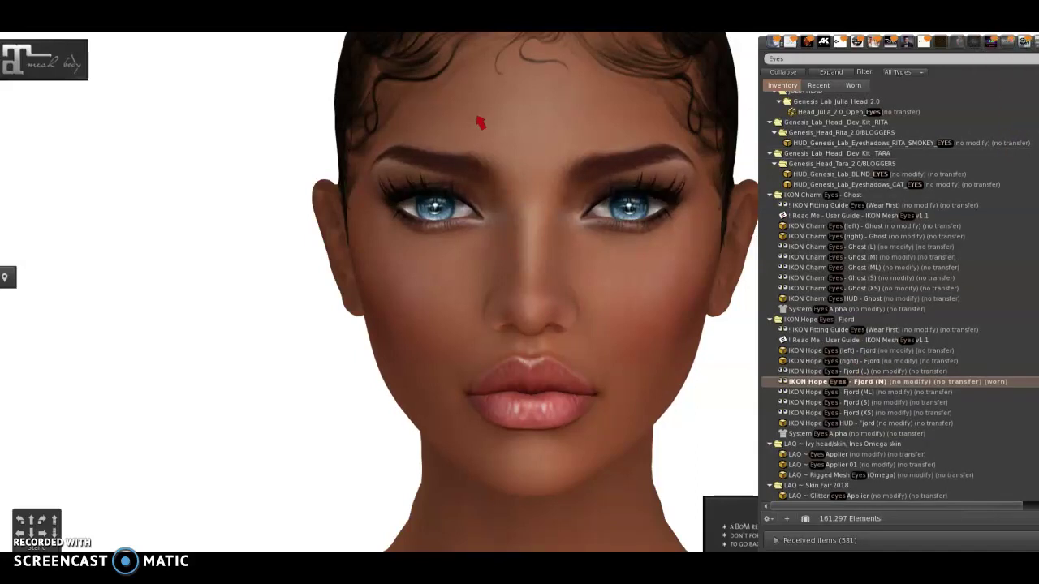
Replace the eyes with "IKON Sovereign Eyes - Silverleaf (M)" from the IKON Sovereign Eyes - Silverleaf folder
{"action": "scroll", "coordinate": [892, 296], "scroll_direction": "down", "scroll_amount": 15}
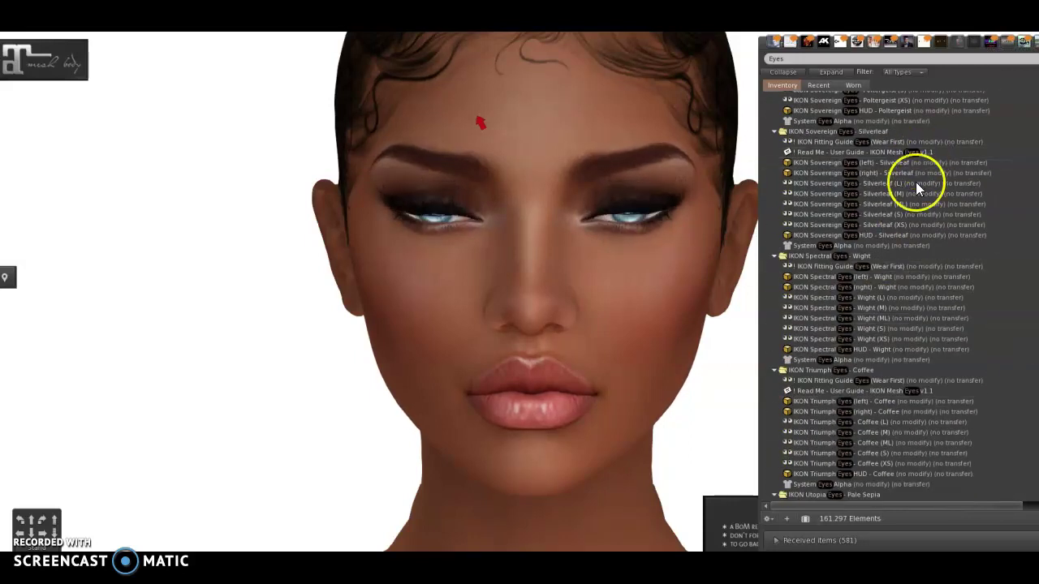
{"action": "left_click", "coordinate": [915, 195]}
{"action": "double_click", "coordinate": [913, 194]}
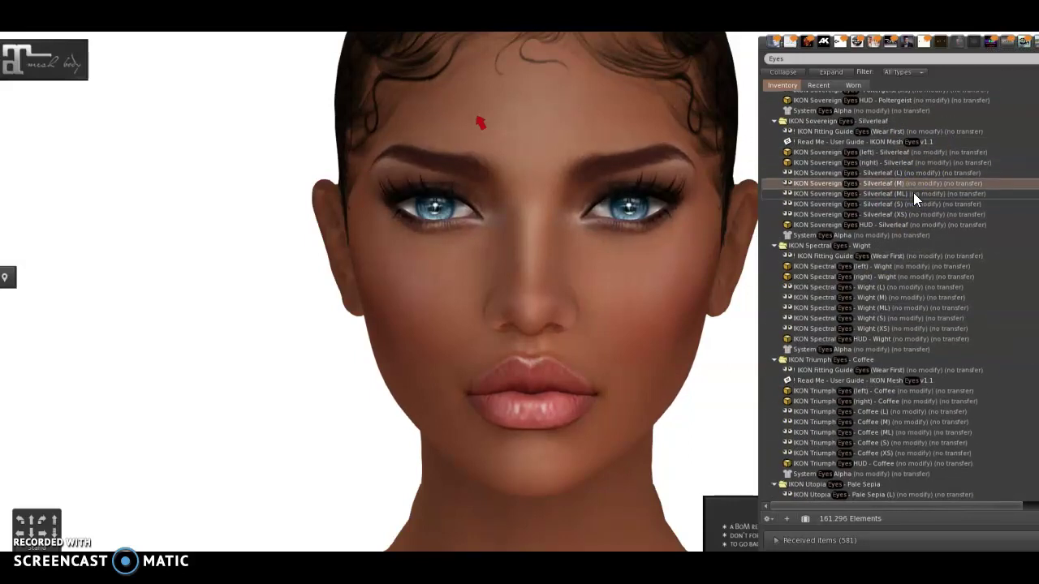